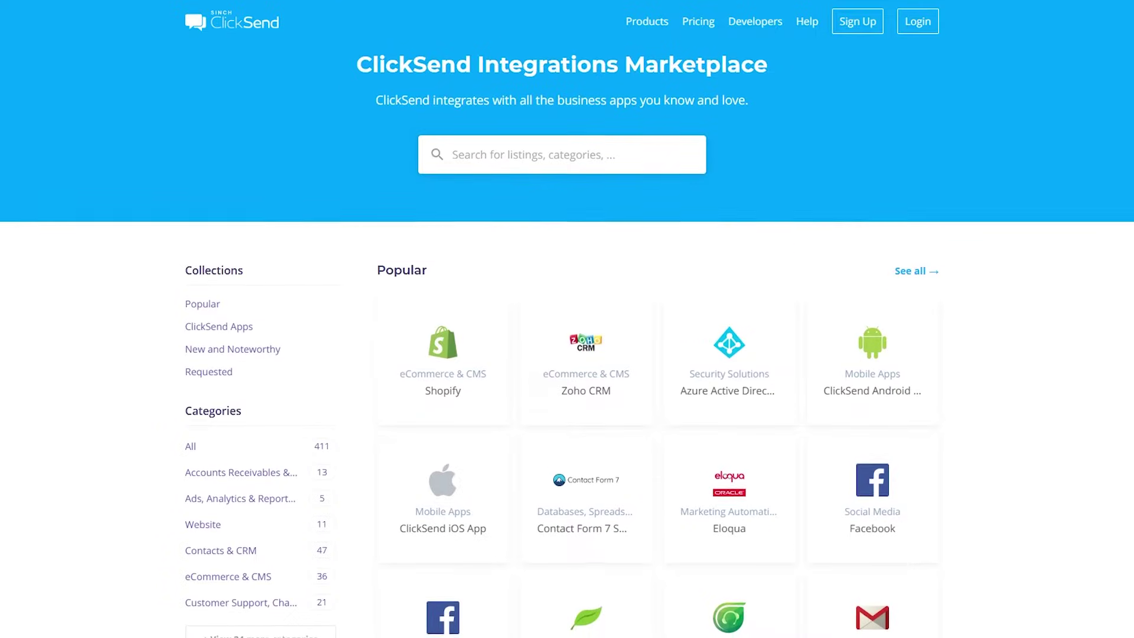
scroll(567, 354, "down", 1)
scroll(567, 355, "down", 5)
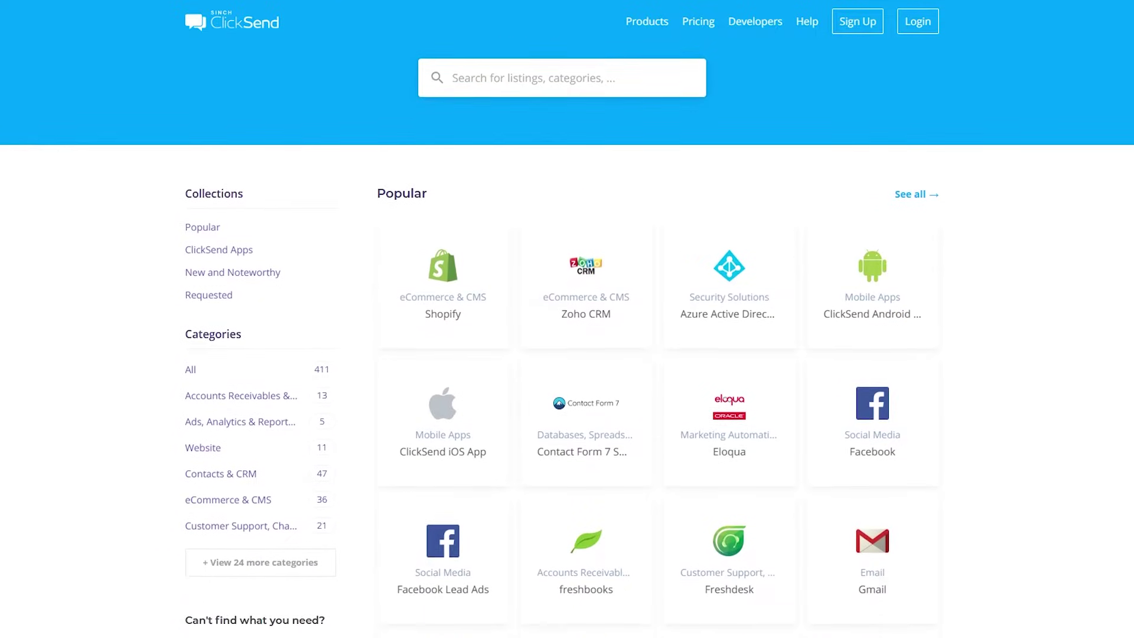
scroll(567, 340, "down", 6)
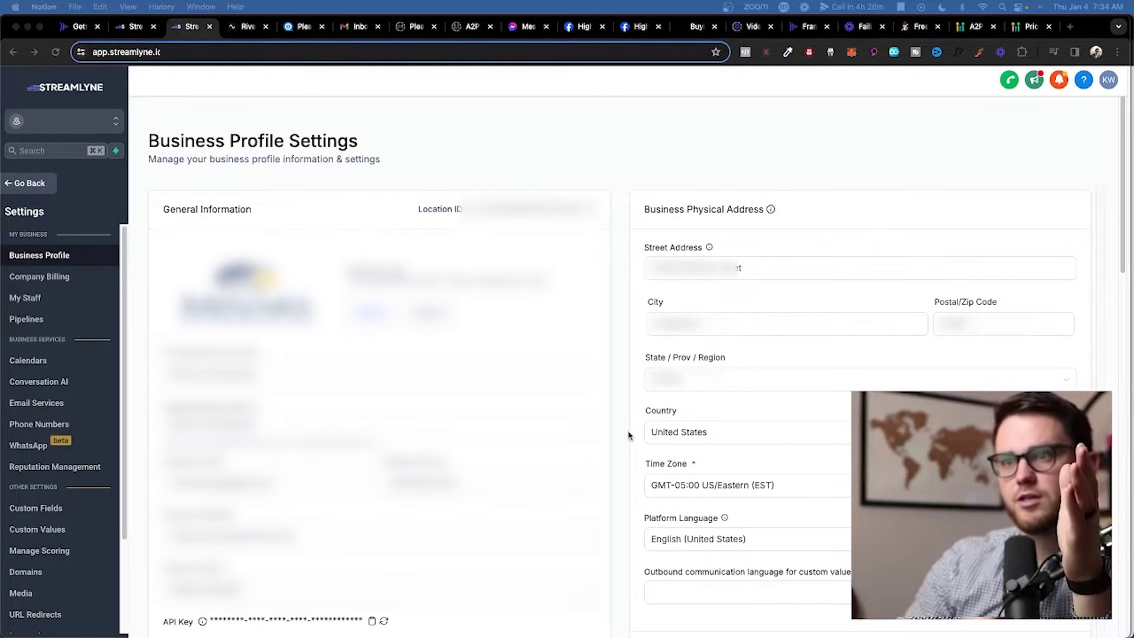
- Review the Business Information section of the business profile, including registration ID type, registration number and the available business type options
scroll(339, 294, "down", 10)
left_click(237, 323)
left_click(237, 377)
left_click(414, 428)
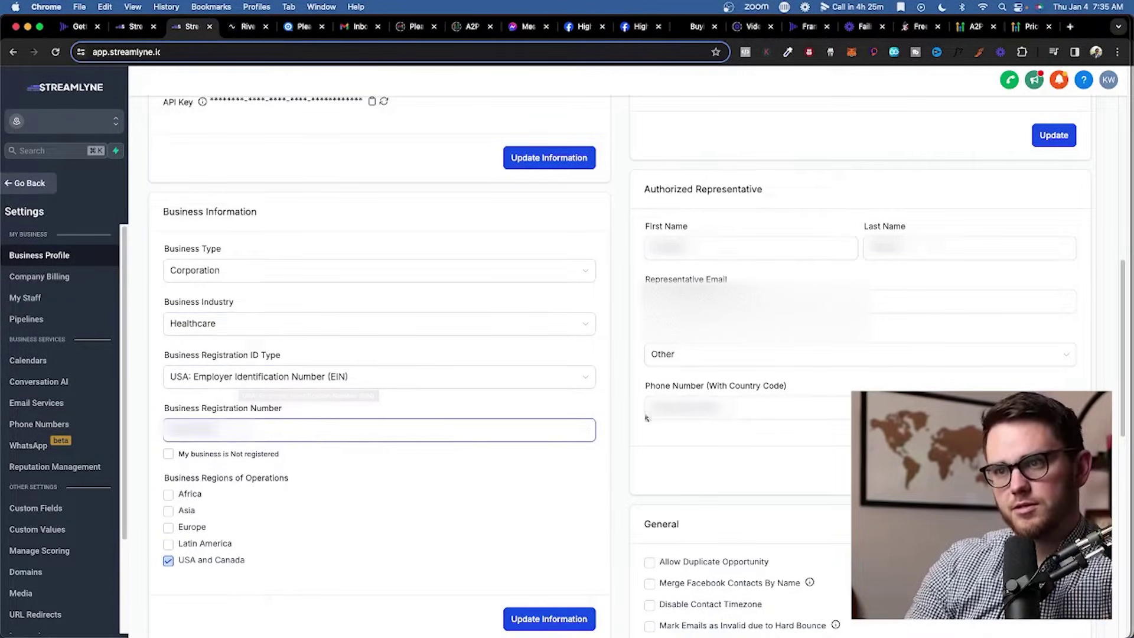
scroll(265, 260, "up", 1)
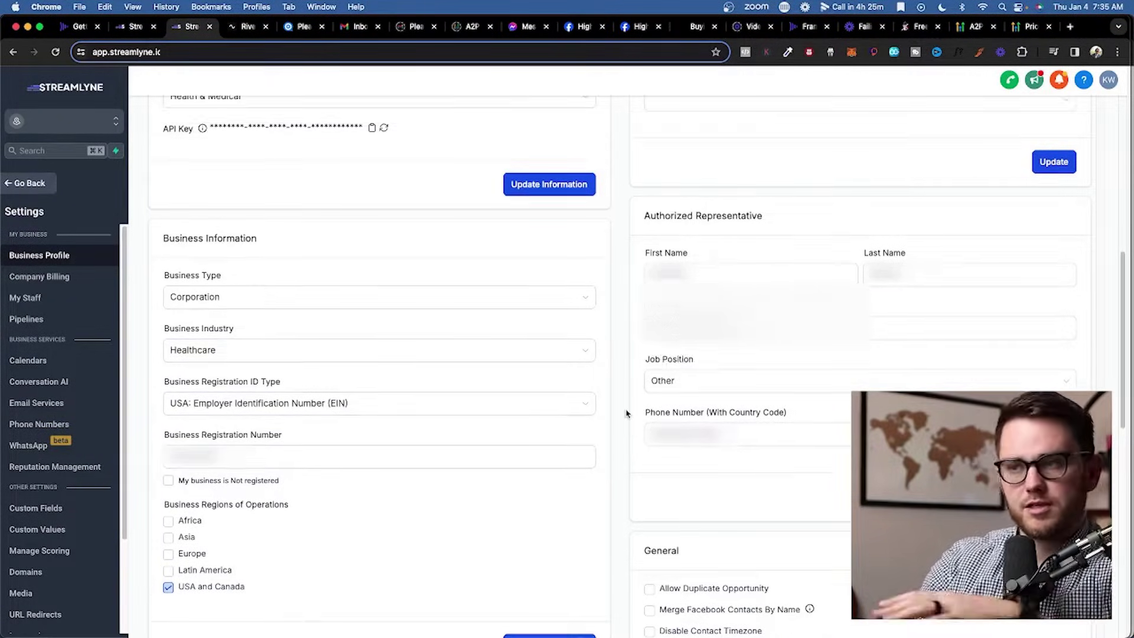
left_click(566, 299)
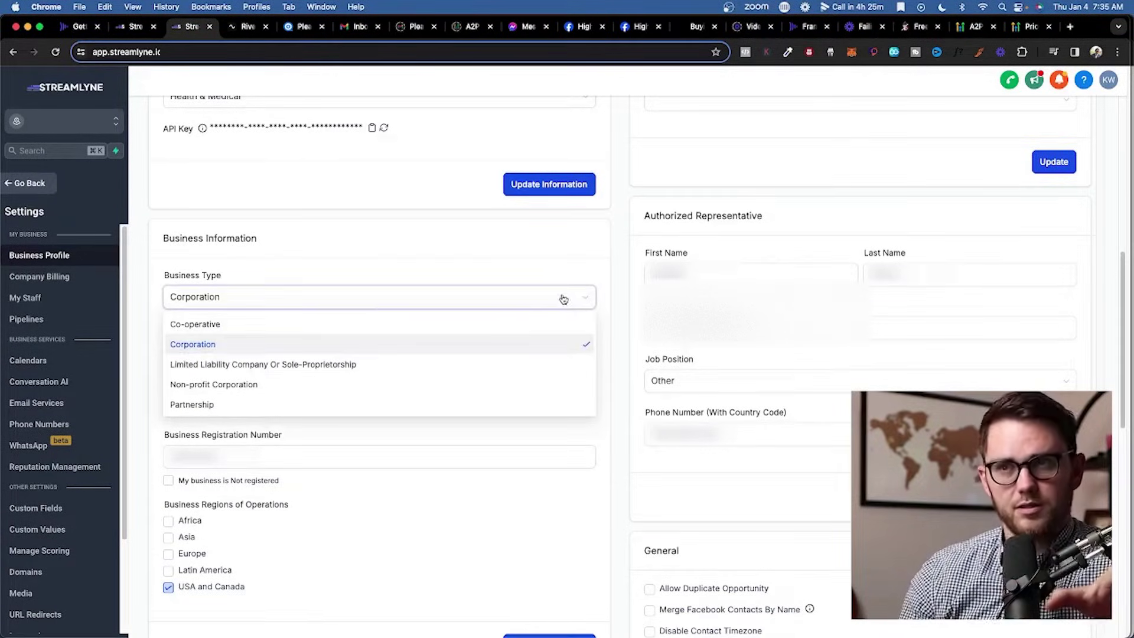
scroll(253, 349, "down", 1)
scroll(254, 349, "up", 1)
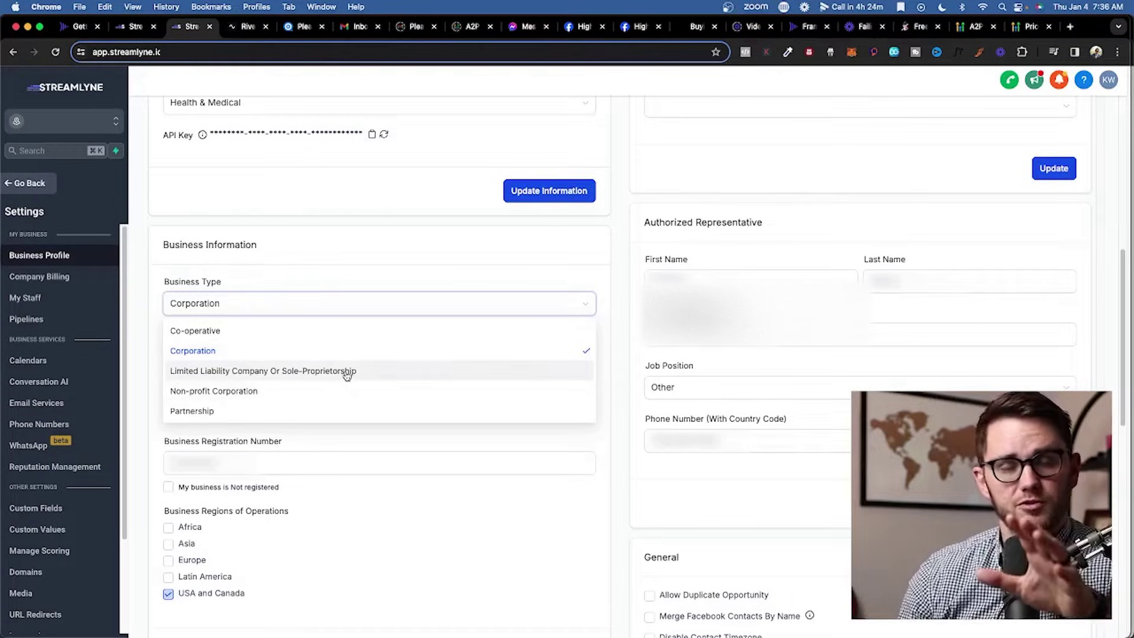
left_click(630, 331)
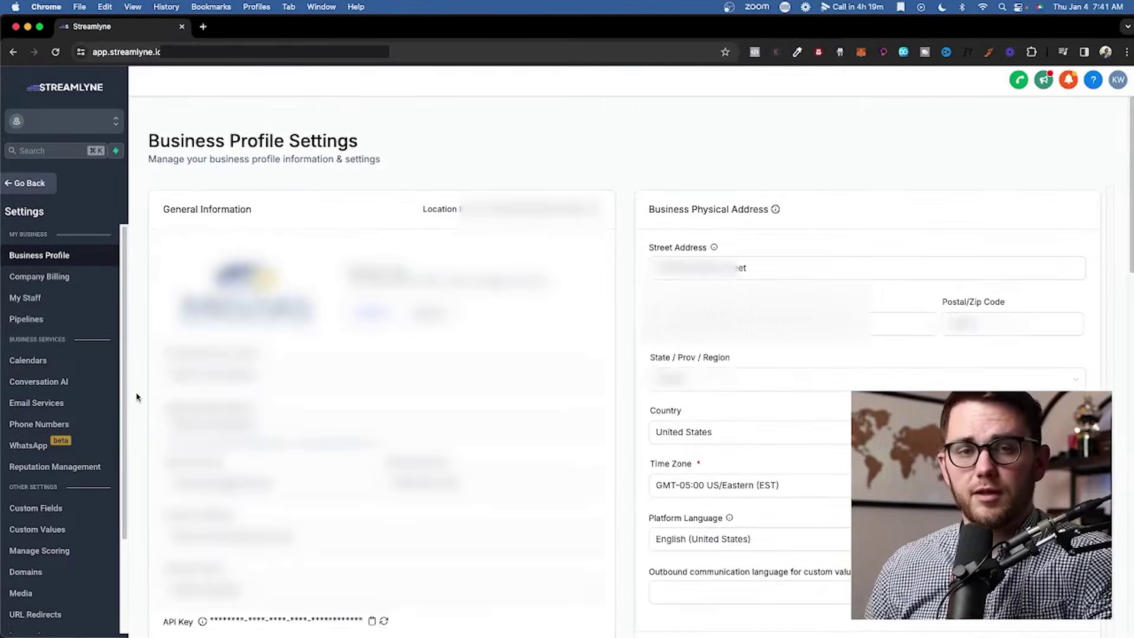
- Open the phone system's Trust Center and start a new A2P messaging registration
left_click(55, 422)
left_click(554, 111)
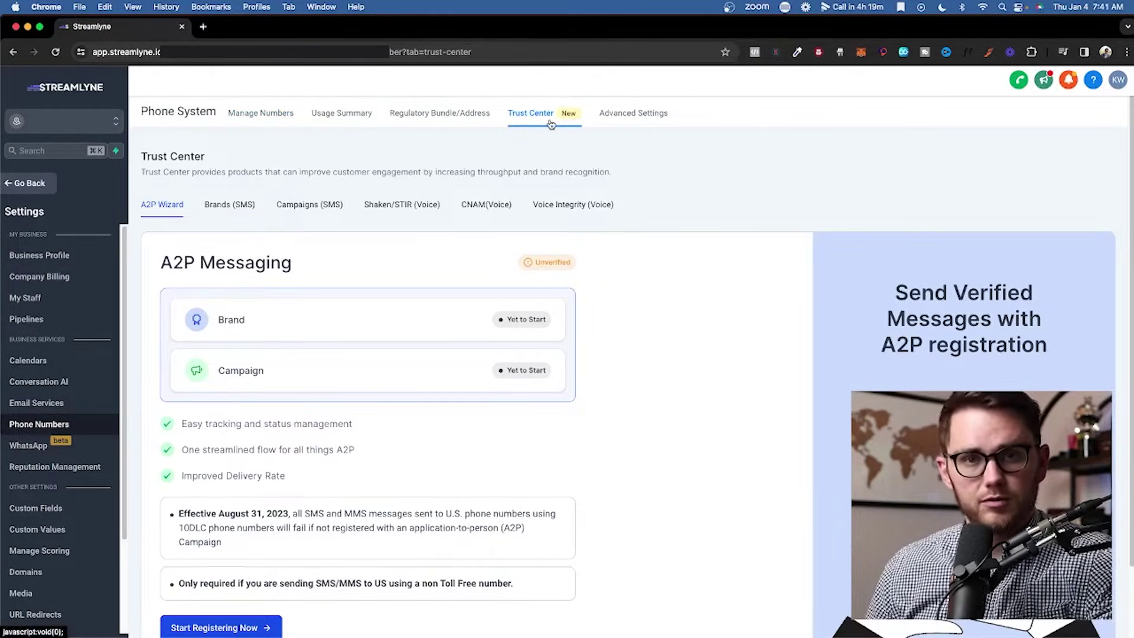
scroll(577, 547, "down", 2)
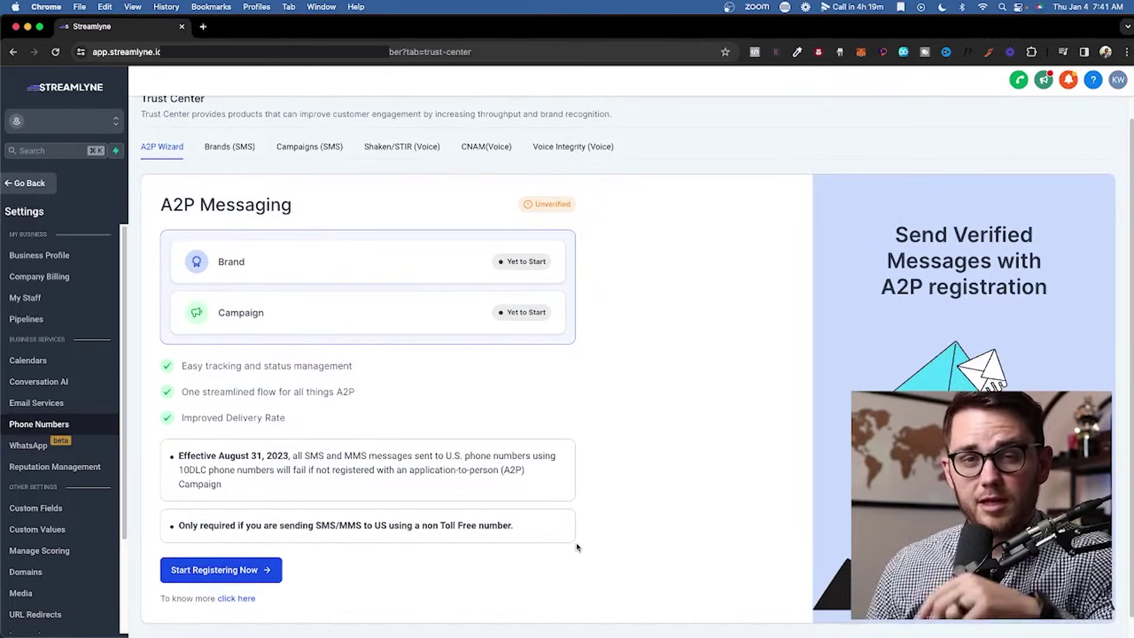
scroll(588, 541, "up", 1)
left_click(241, 606)
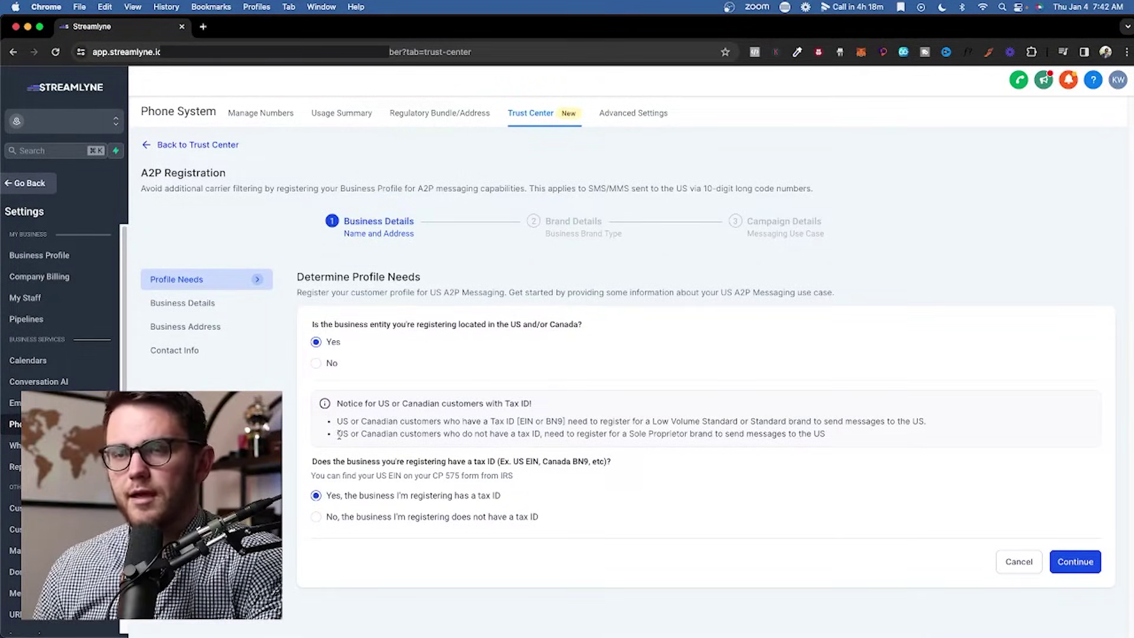
- Declare in the profile needs that the business has a tax ID, keep it as US/Canada-based, and continue to the business details
left_click_drag(347, 436, 722, 438)
left_click(709, 472)
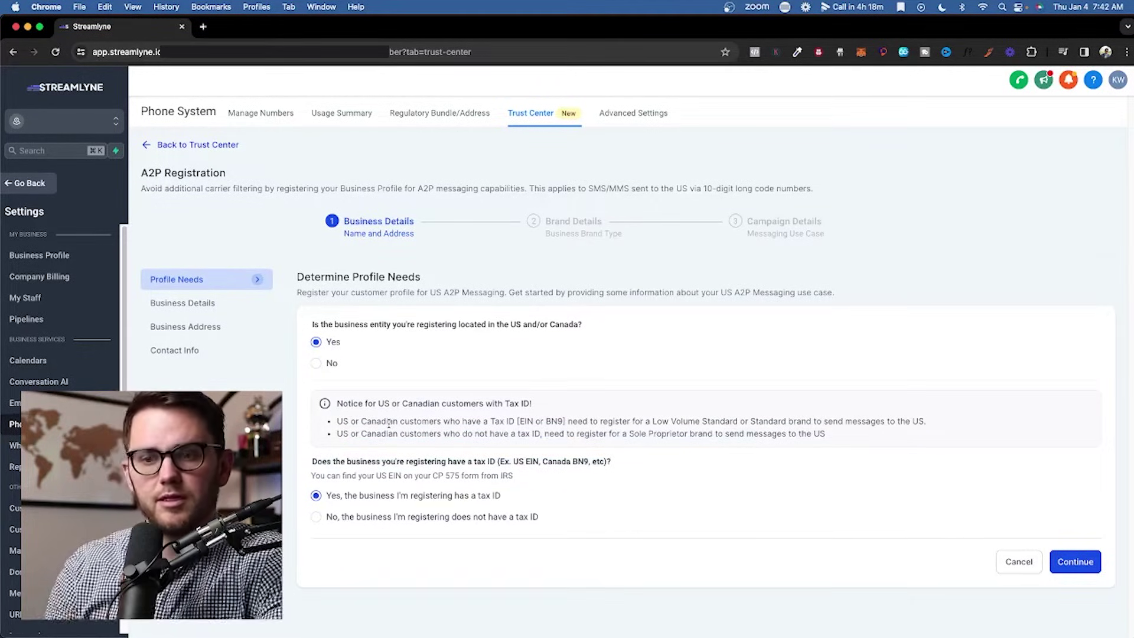
left_click(316, 517)
left_click(316, 495)
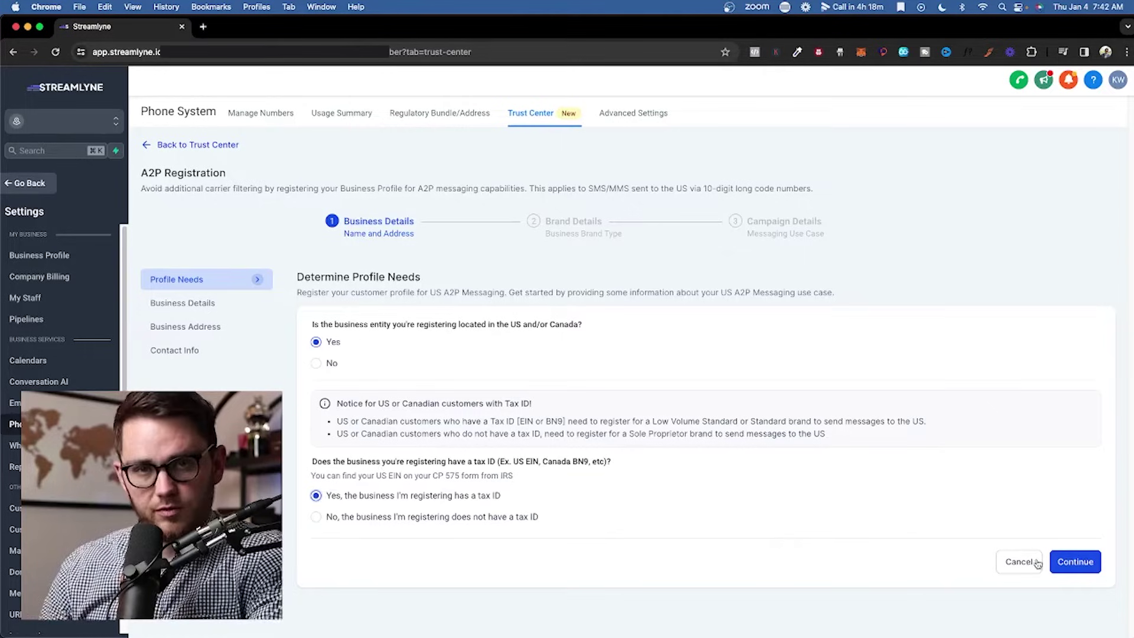
left_click(1076, 562)
- Check the prefilled business details and continue through the remaining business pages to the brand type selection
scroll(519, 277, "down", 1)
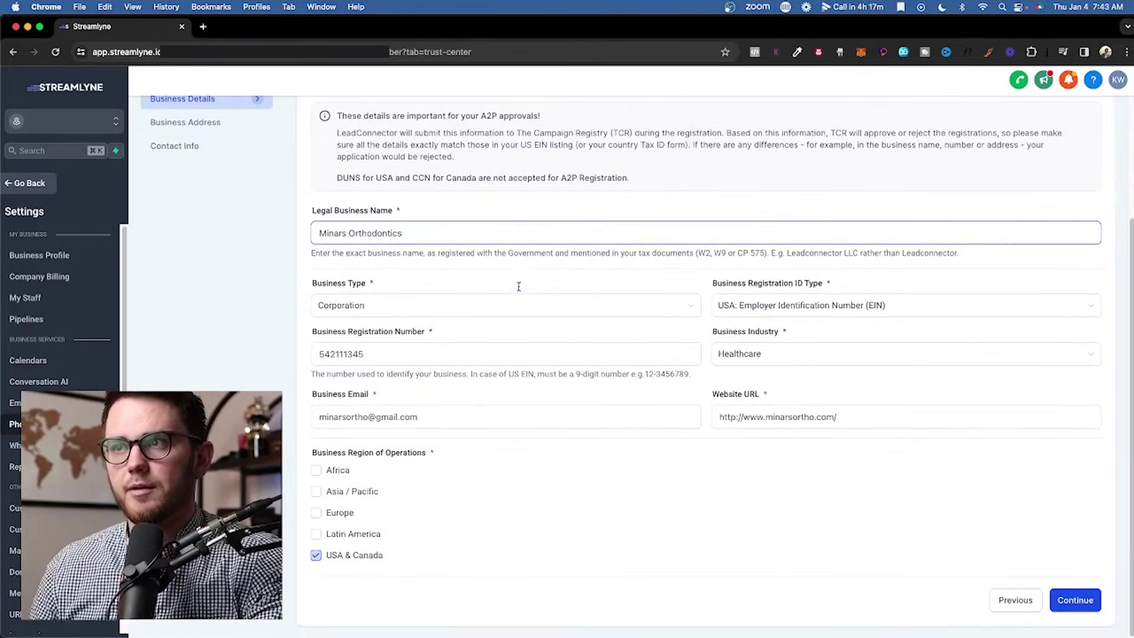
scroll(689, 379, "up", 4)
scroll(827, 449, "down", 3)
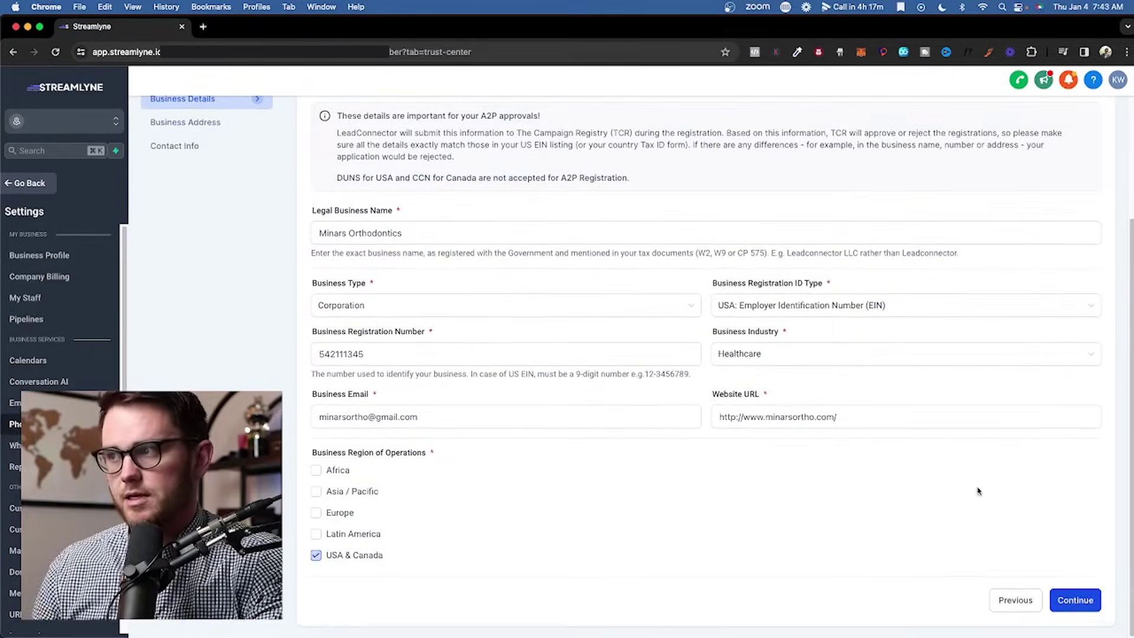
left_click(1076, 597)
left_click(1076, 531)
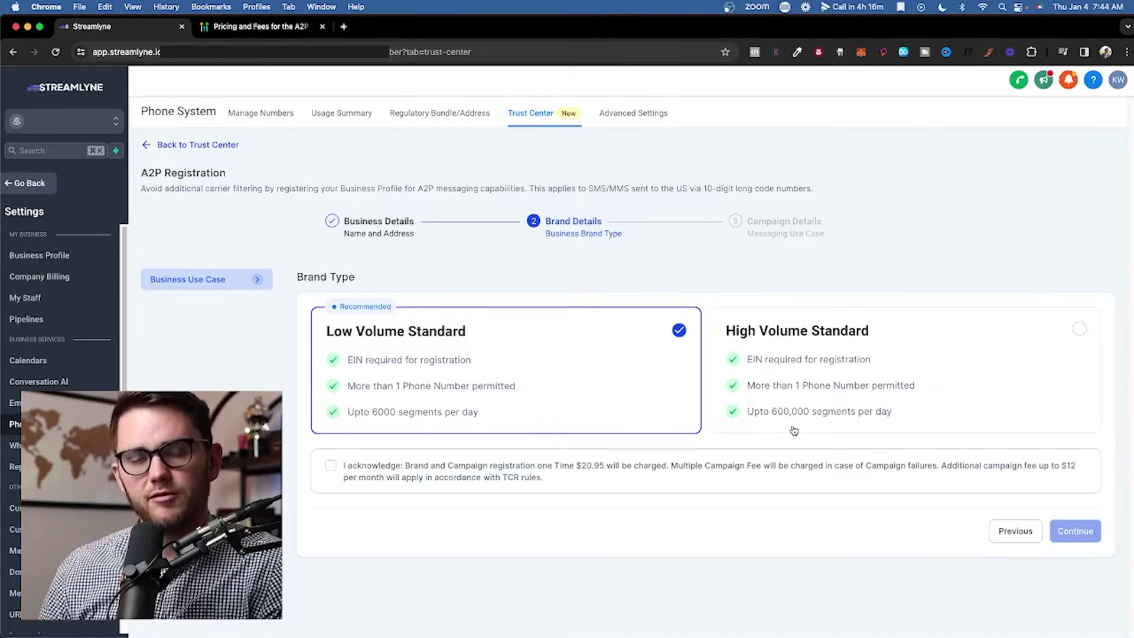
- Acknowledge the registration fees for the Low Volume Standard brand and mark the sentence about repeated campaign fees for reading
left_click(330, 467)
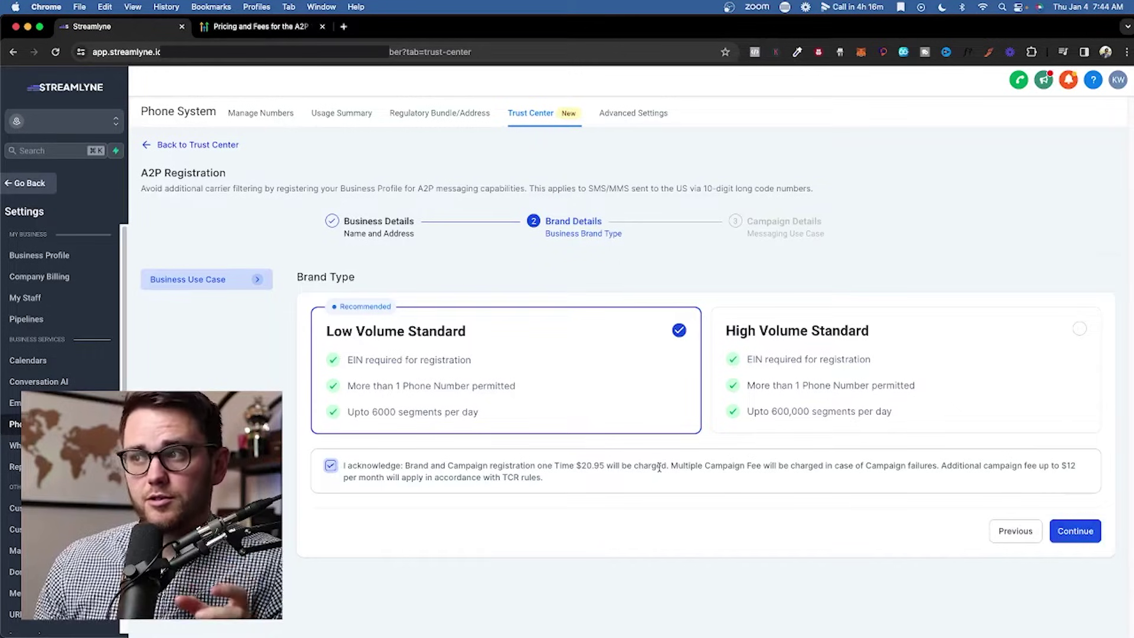
left_click_drag(669, 469, 941, 467)
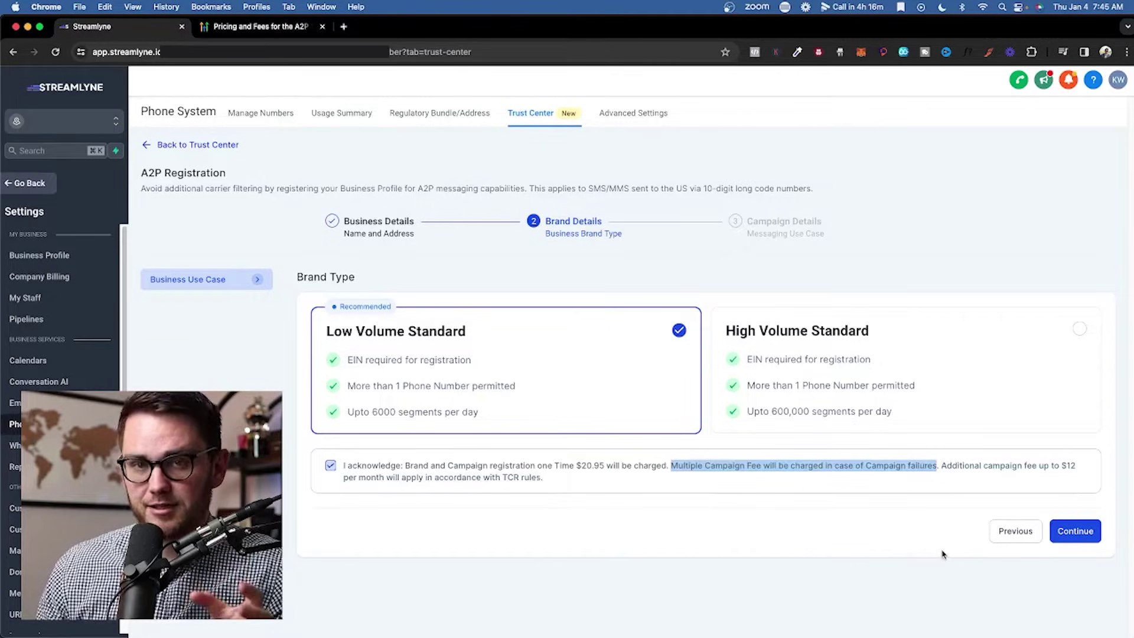
left_click(948, 465)
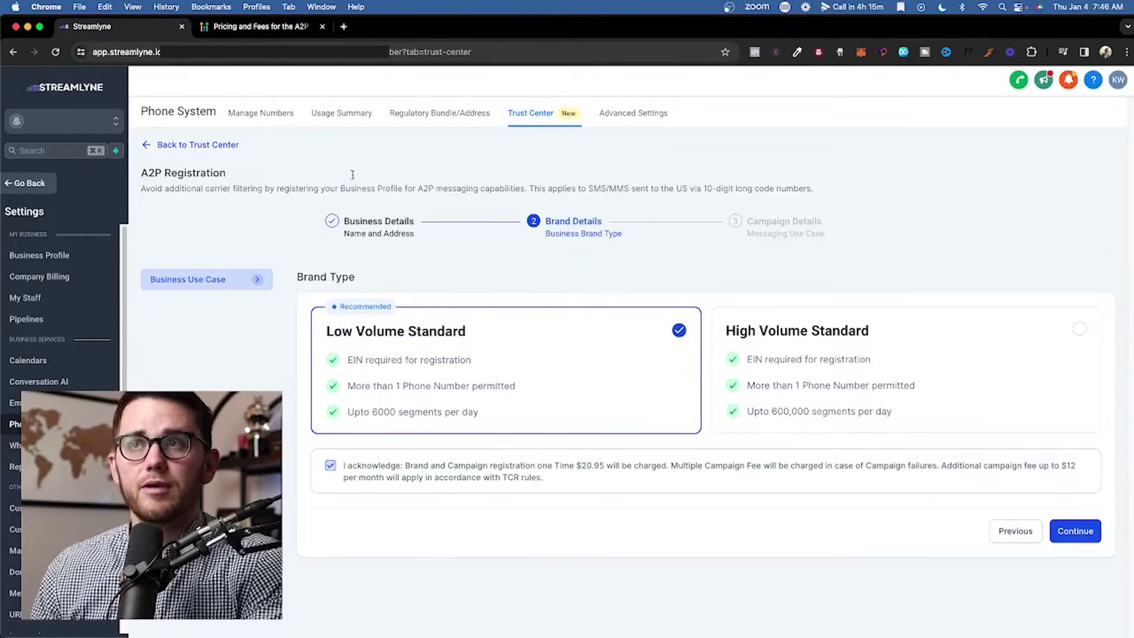
- Examine the one-time registration fees for Sole Proprietor, Low Volume Standard and Standard brands in the A2P pricing article
left_click(279, 34)
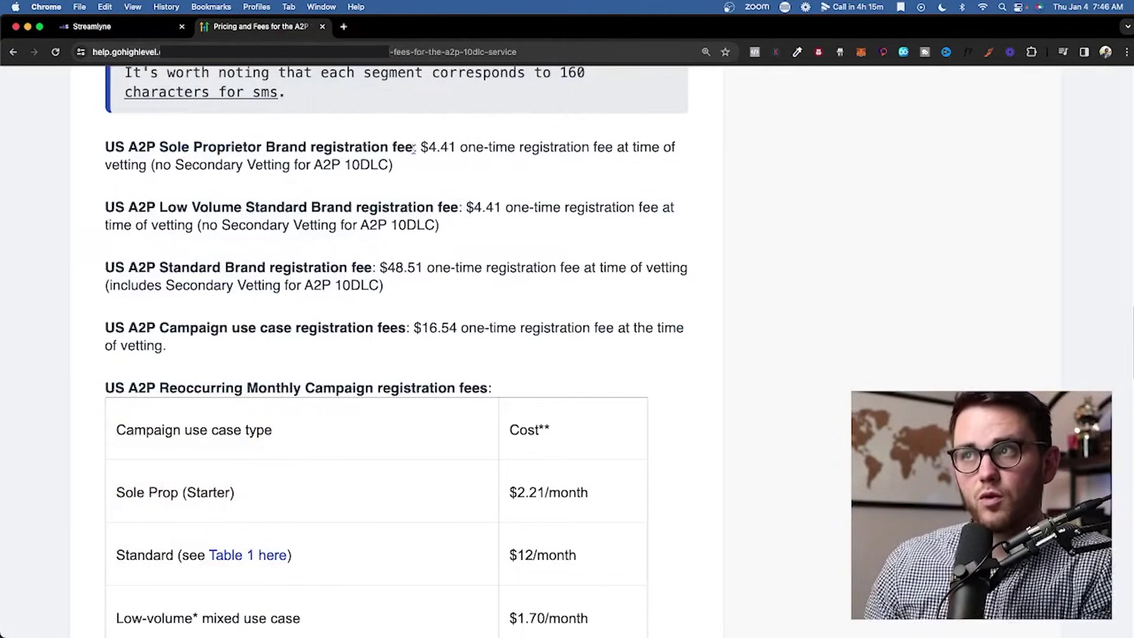
left_click_drag(414, 148, 669, 149)
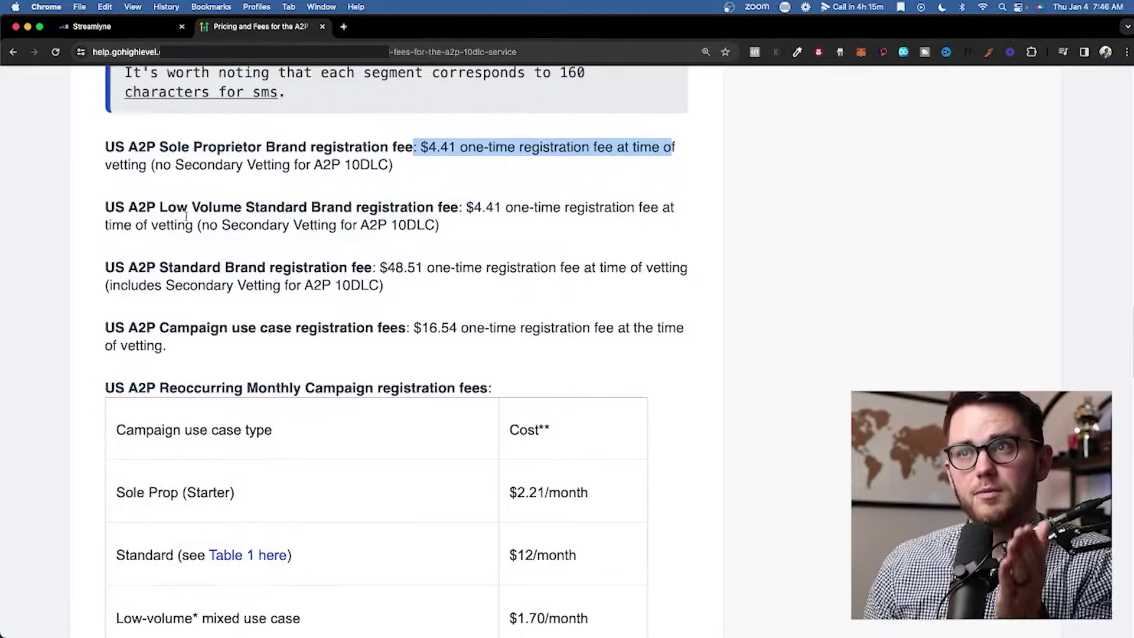
left_click_drag(188, 208, 503, 211)
left_click(529, 268)
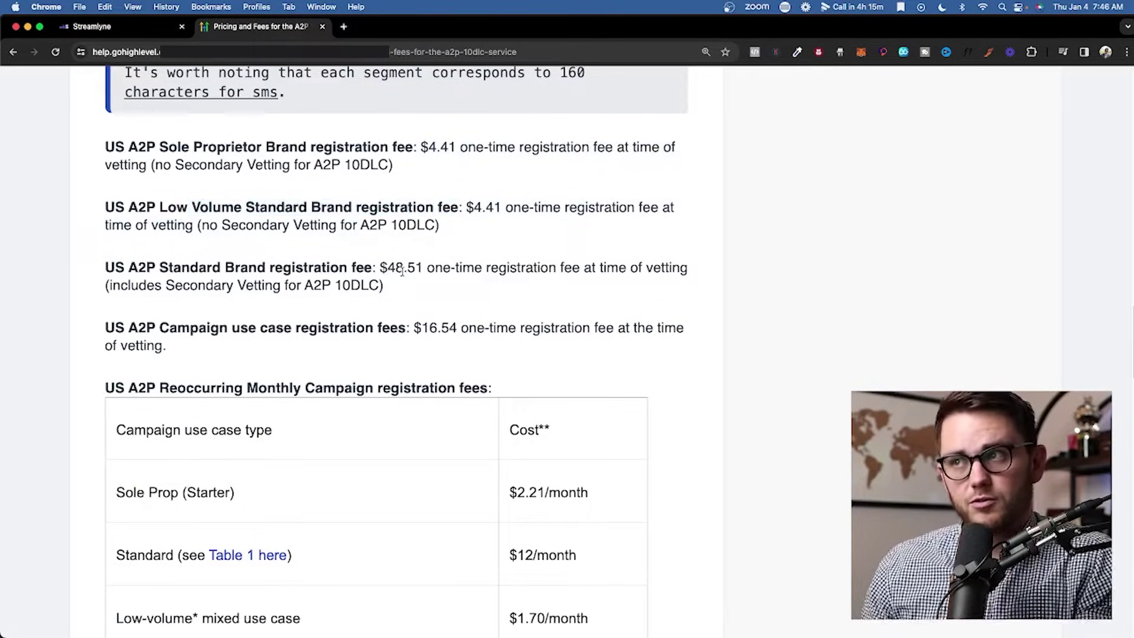
left_click_drag(160, 268, 398, 284)
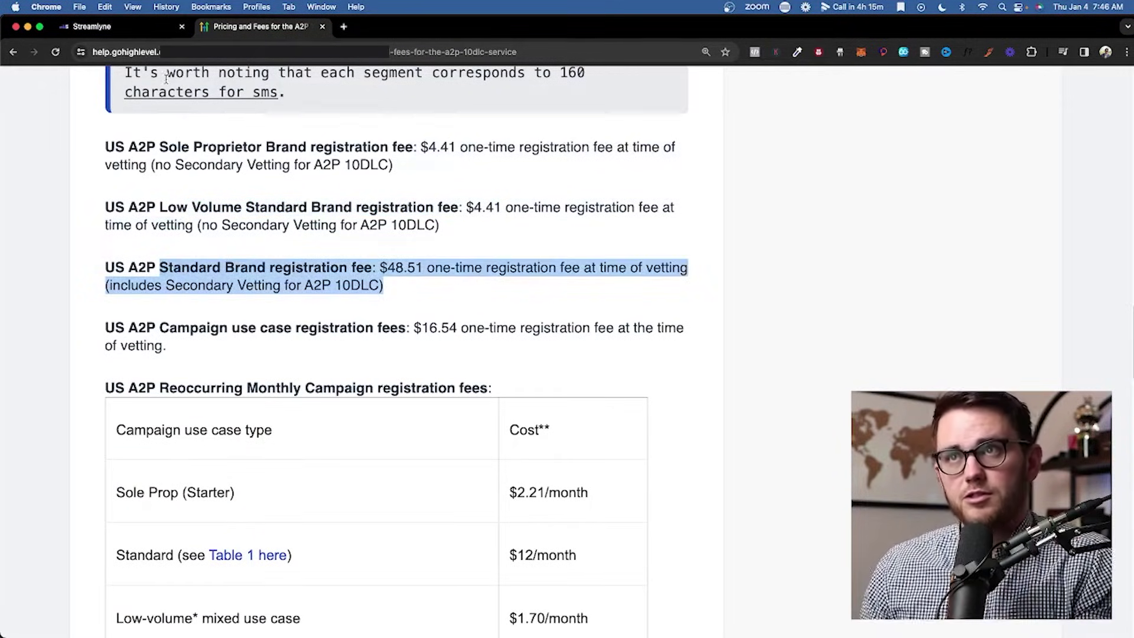
- Compare the registration form's brand types with the pricing article's campaign use case registration fees and recurring monthly campaign fees
left_click(126, 26)
key("super+alt+Right")
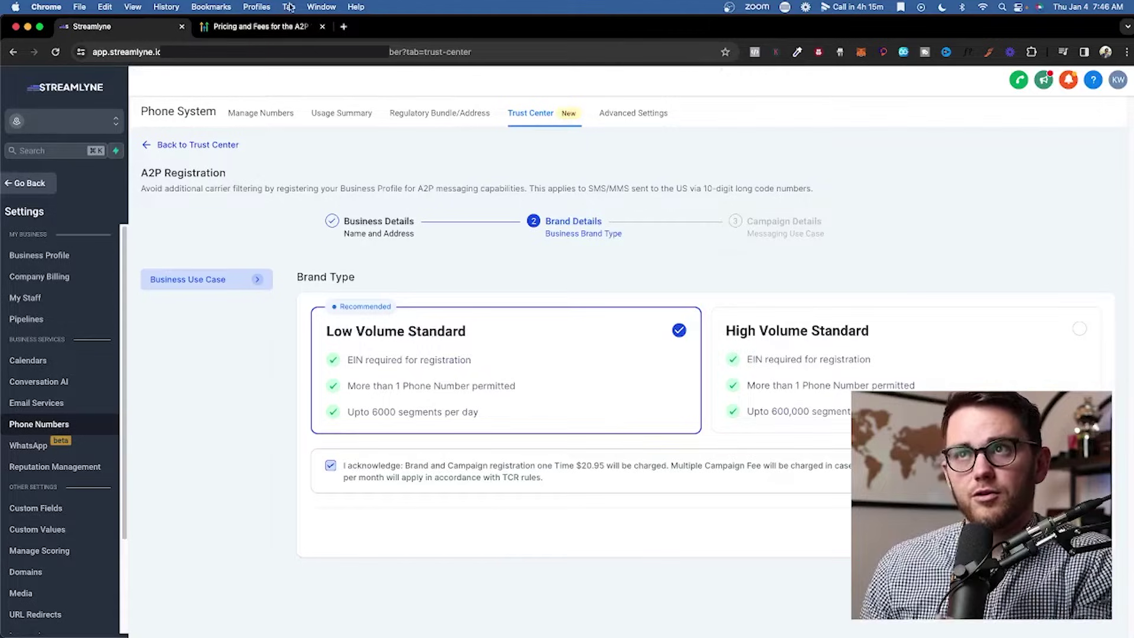
left_click_drag(105, 328, 214, 357)
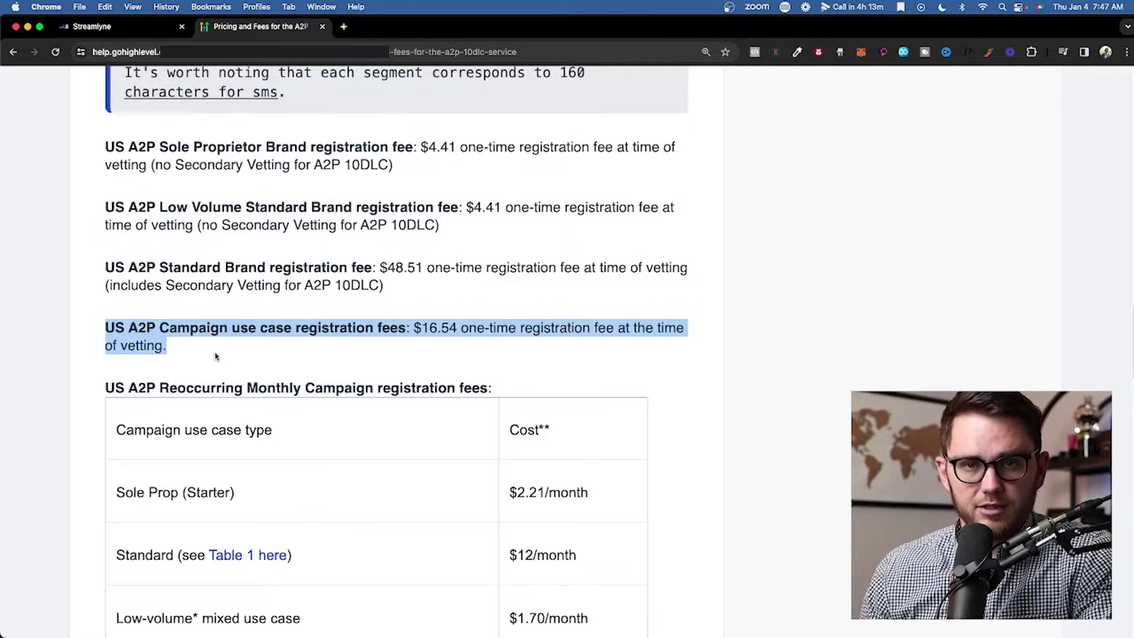
scroll(243, 347, "down", 1)
left_click(120, 22)
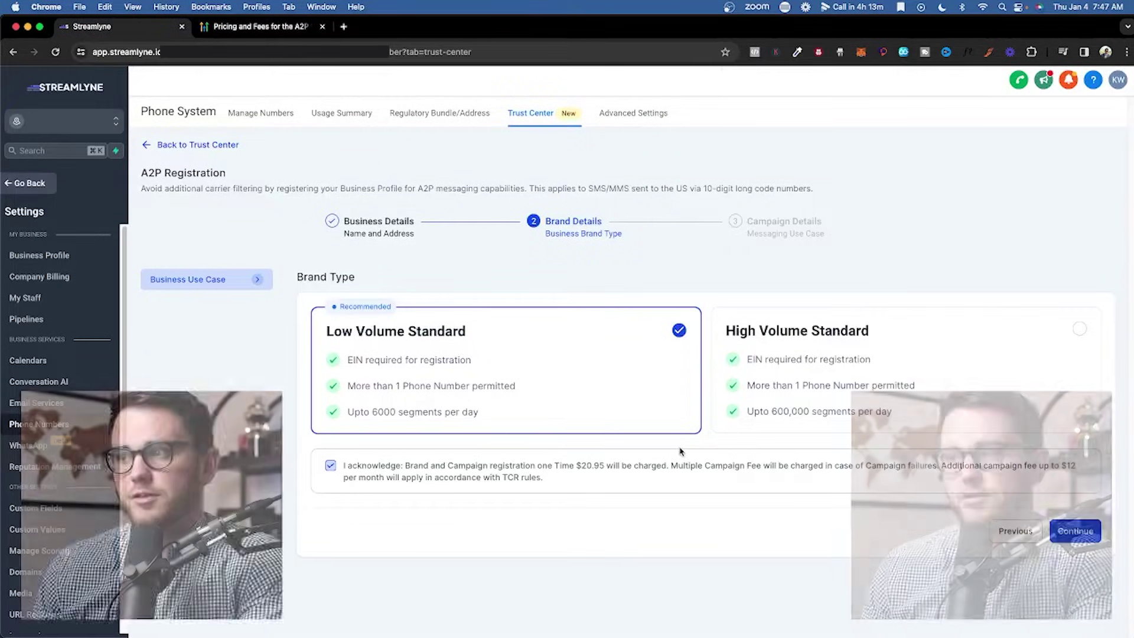
left_click(260, 26)
scroll(370, 307, "down", 3)
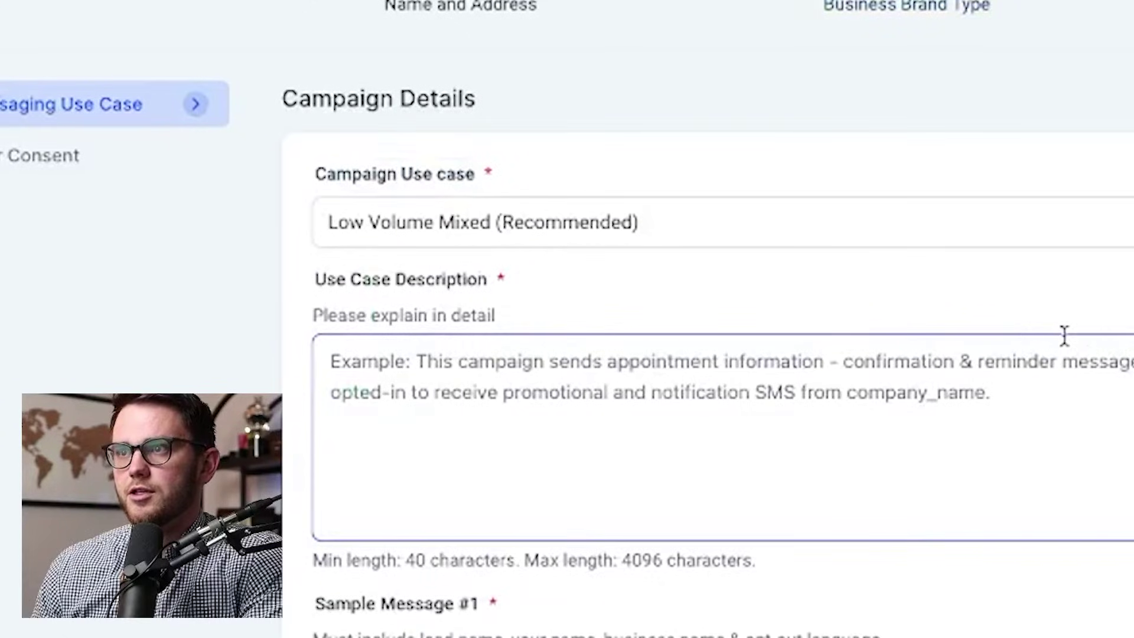
- Examine the available campaign use case options in the Campaign Details form, keeping Low Volume Mixed (Recommended)
scroll(524, 225, "down", 1)
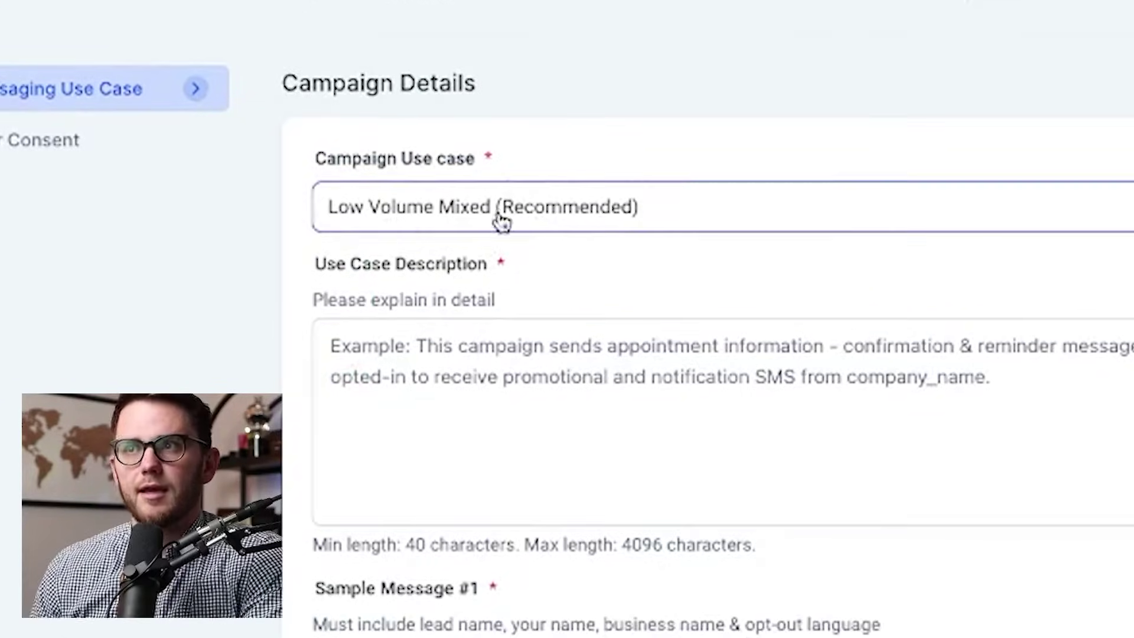
left_click(406, 221)
scroll(418, 362, "down", 4)
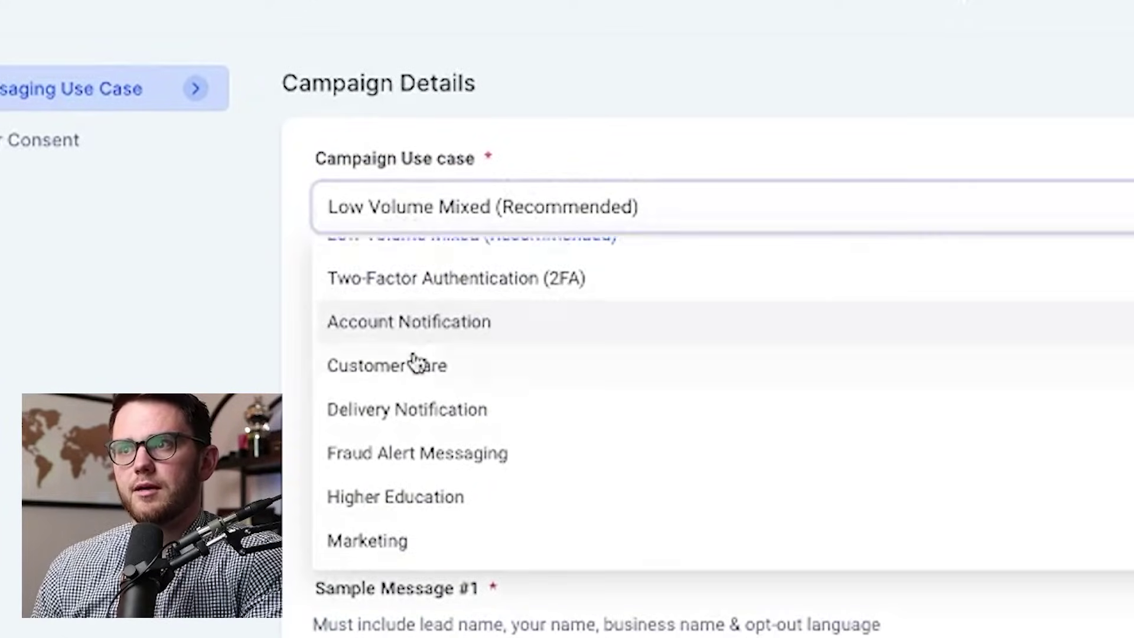
scroll(463, 362, "up", 4)
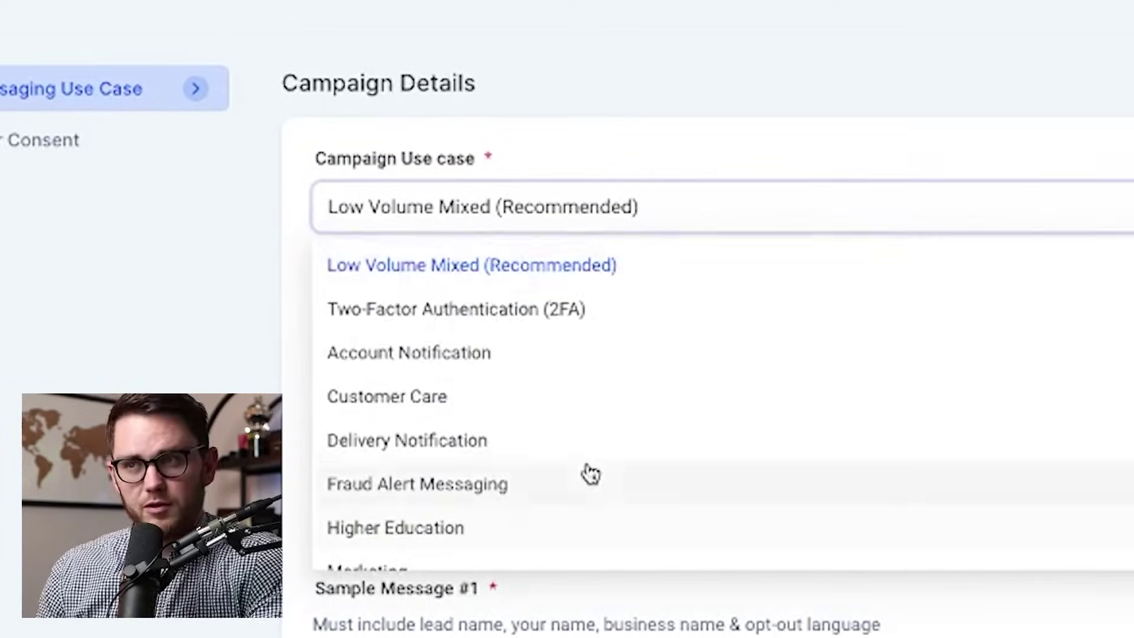
scroll(558, 443, "down", 2)
scroll(560, 443, "up", 2)
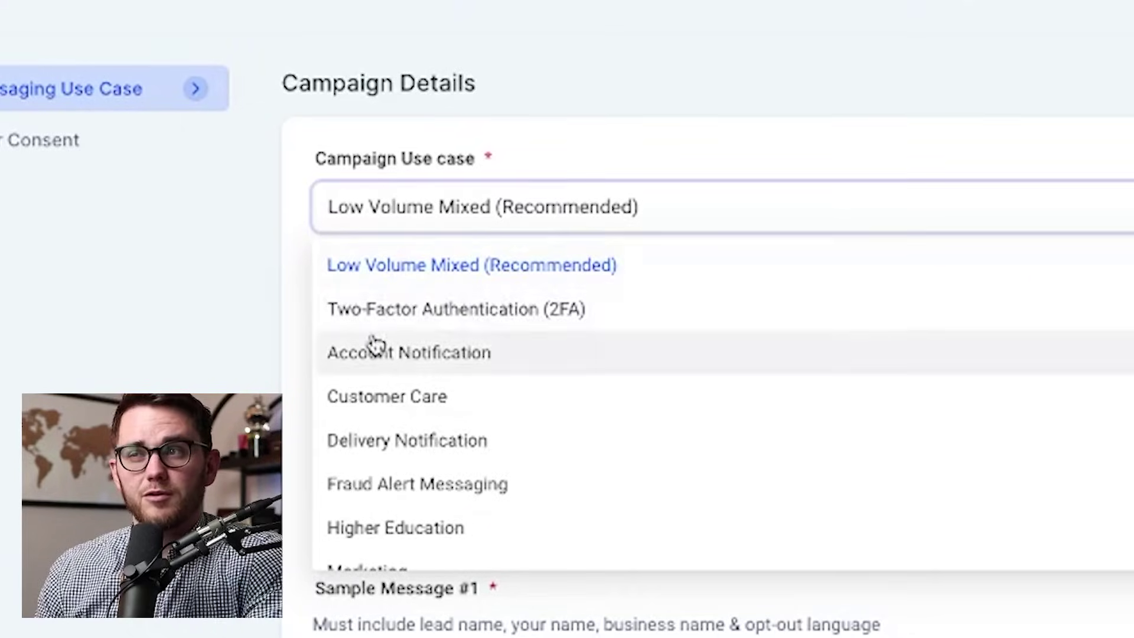
scroll(373, 345, "down", 3)
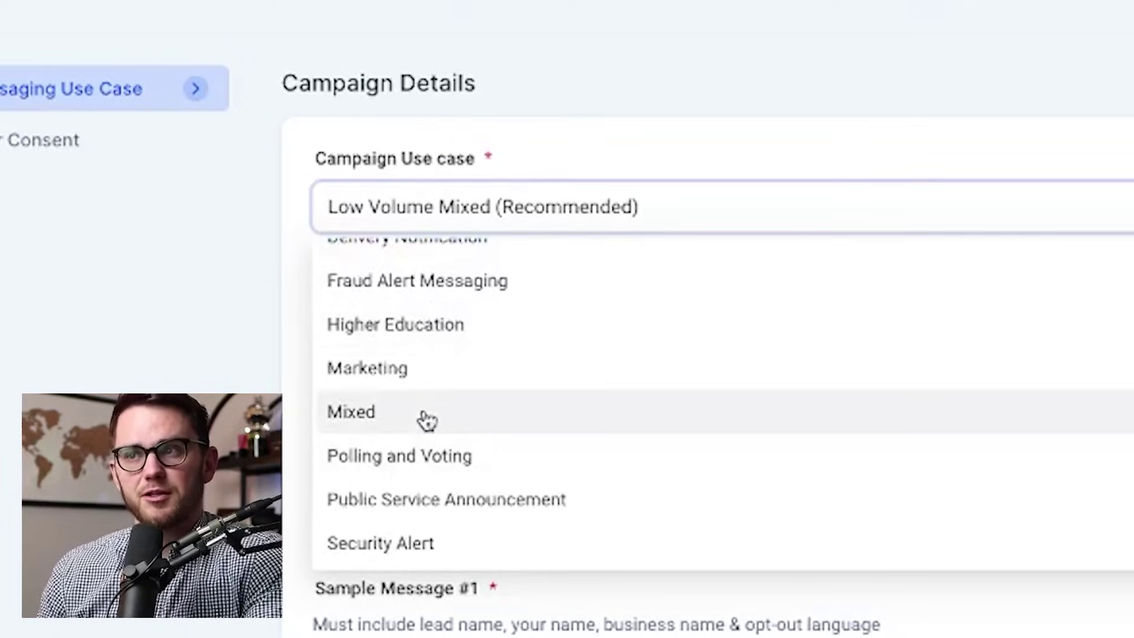
scroll(426, 420, "up", 3)
scroll(421, 393, "down", 2)
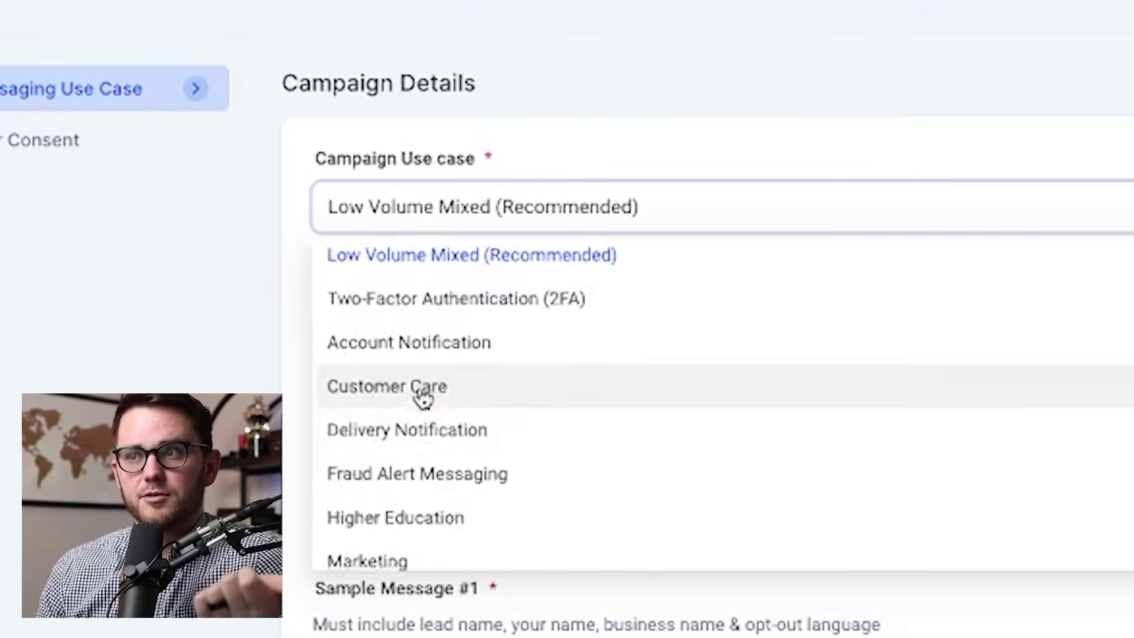
scroll(416, 436, "up", 3)
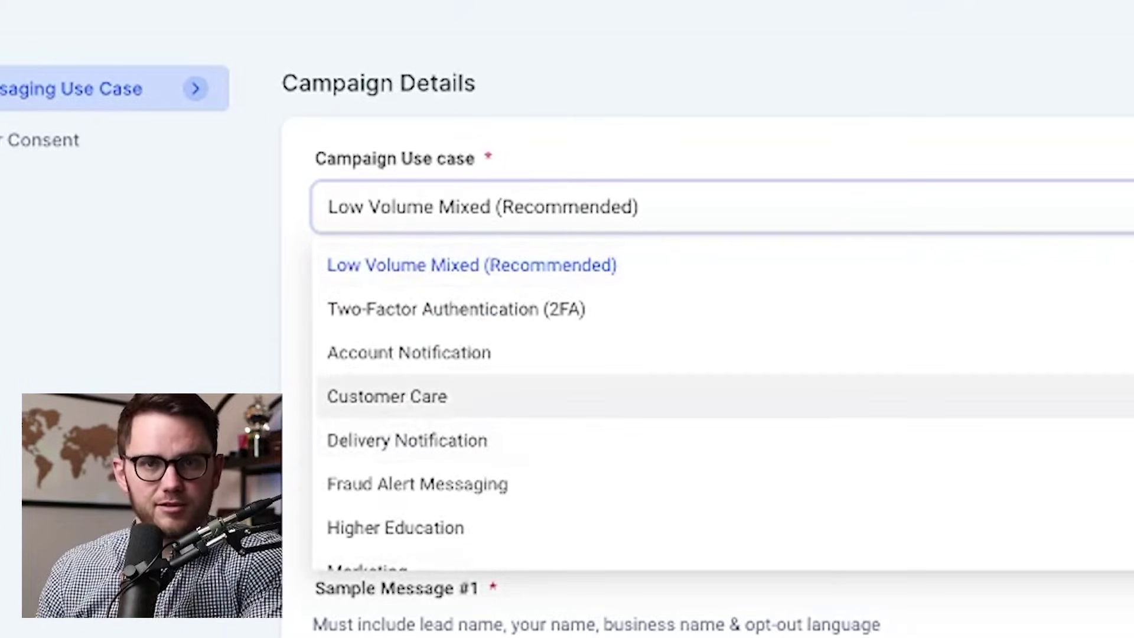
key("Tab")
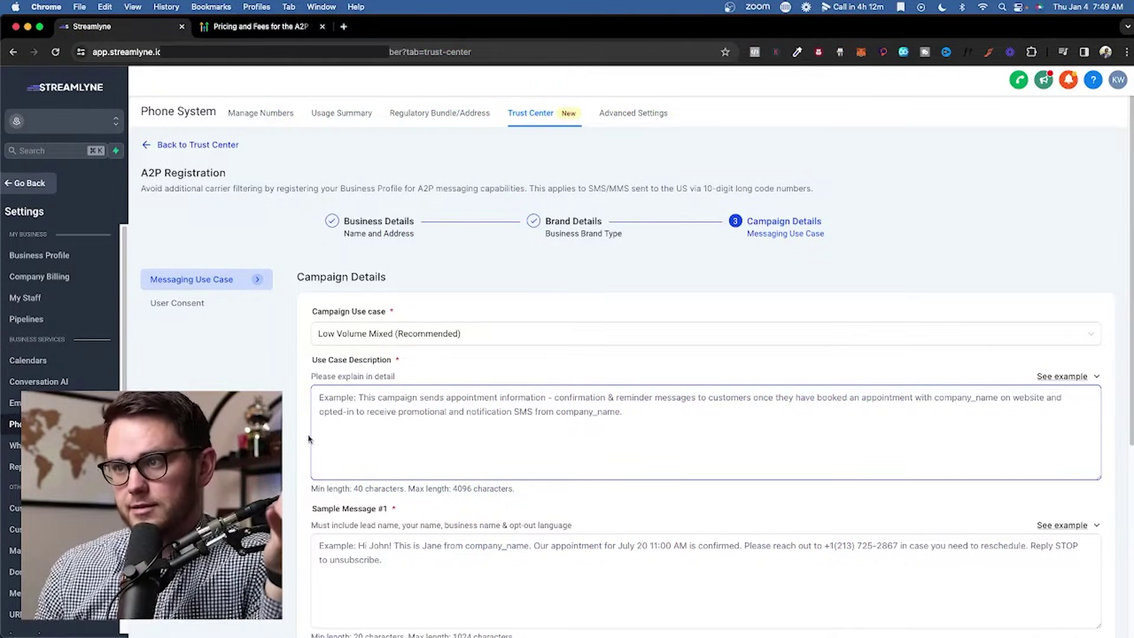
- Open the example texts for the campaign's Use Case Description
left_click(310, 440)
scroll(310, 414, "down", 2)
left_click(1070, 300)
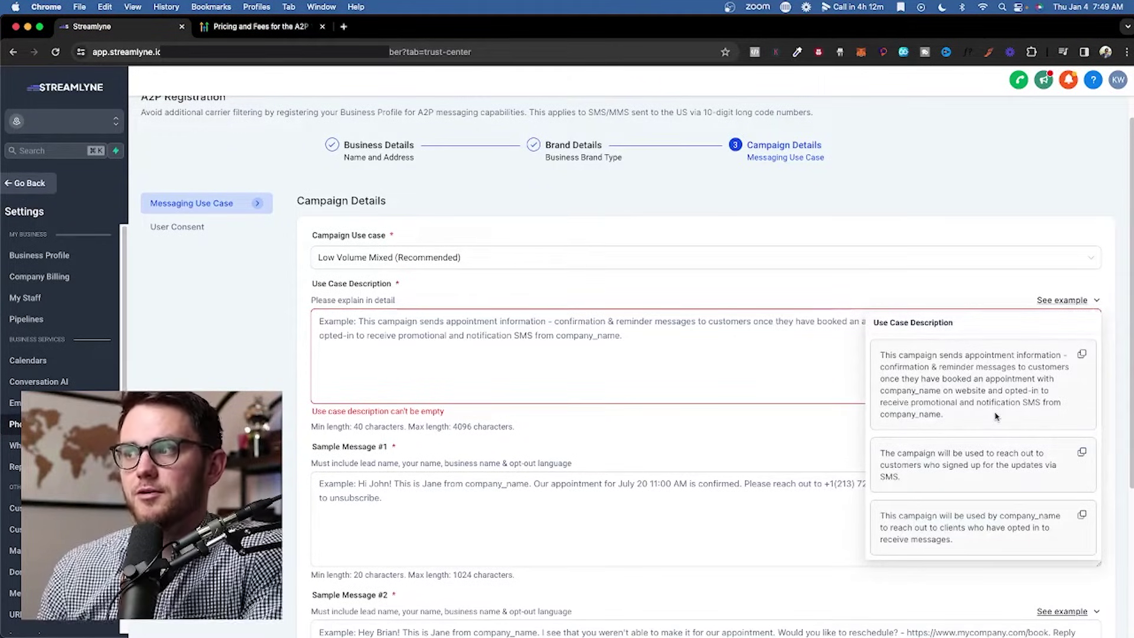
- Write a Use Case Description covering appointment confirmations, reminders and promotional special offers for customers who booked on the website and opted in
left_click_drag(941, 415, 878, 415)
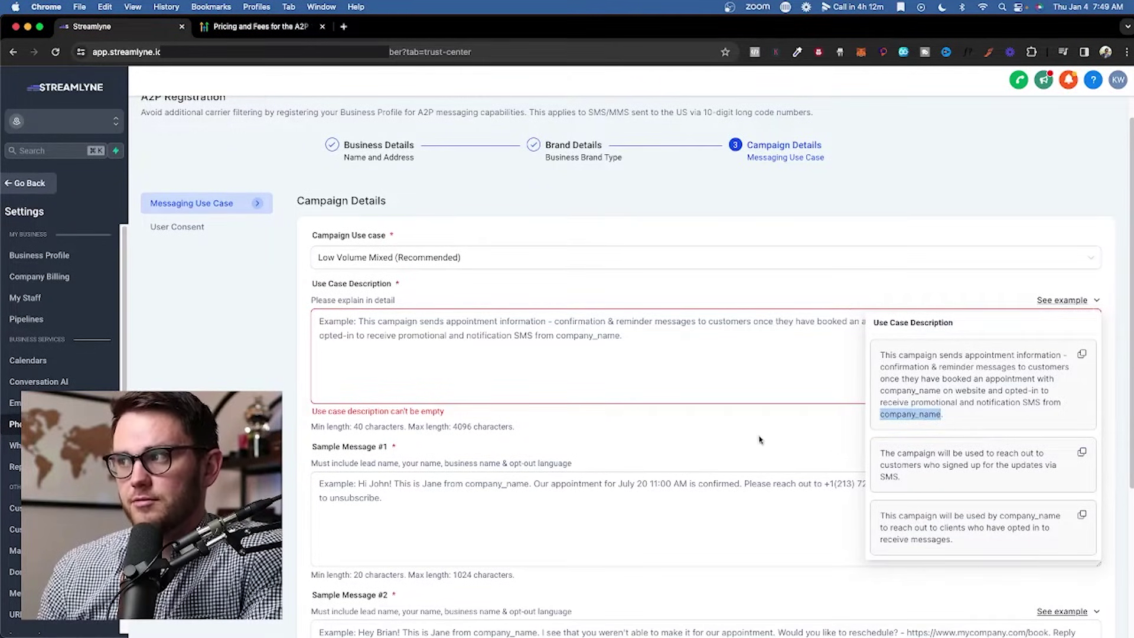
left_click(569, 343)
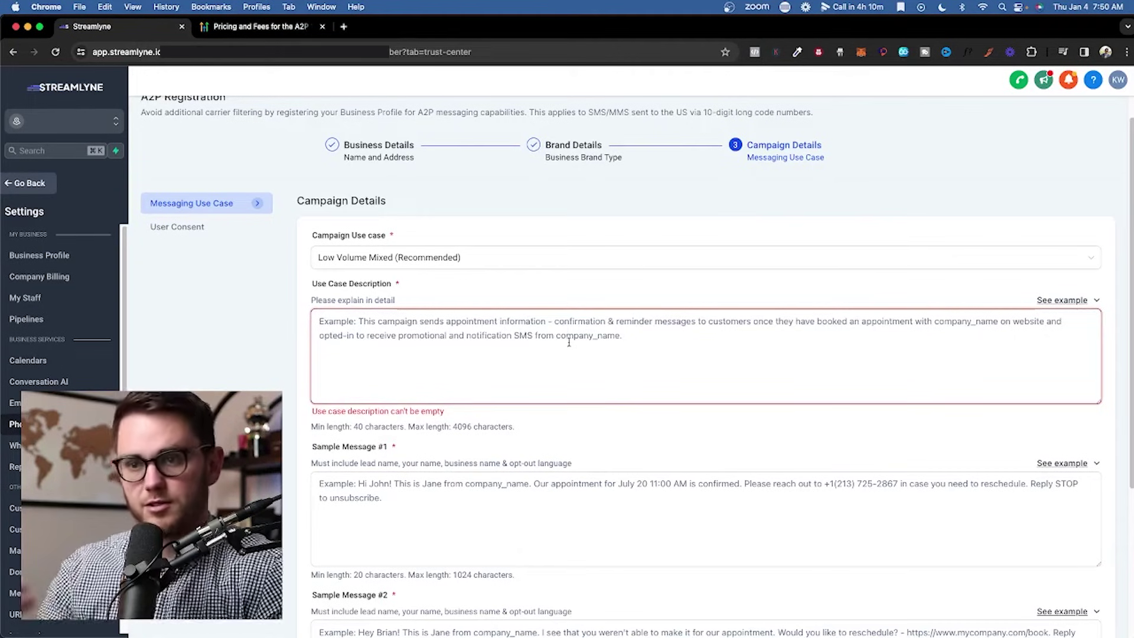
type("This campaign sends appointment information - confirmation & reminder messages, as well as promotional material for special offers to our customers once they have booked an appointment with us on our website and opted-in to receive promotional and notification SMS from us.")
left_click_drag(316, 323, 743, 346)
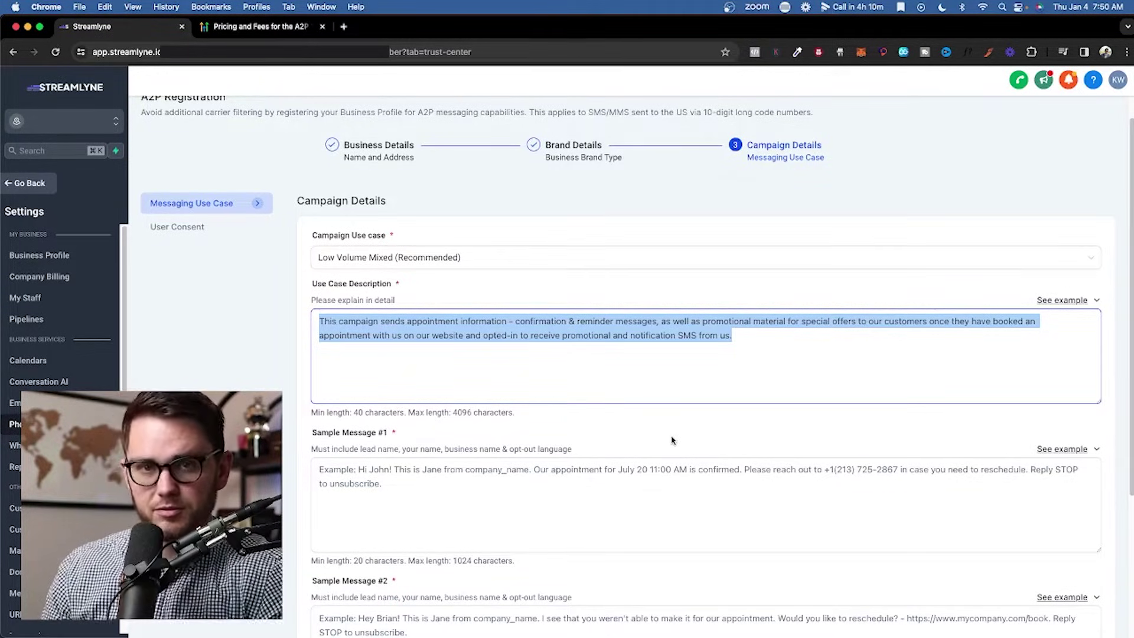
- Review the campaign's use case description, both sample messages with opt-out language, and the embedded link and phone number options
scroll(672, 440, "down", 4)
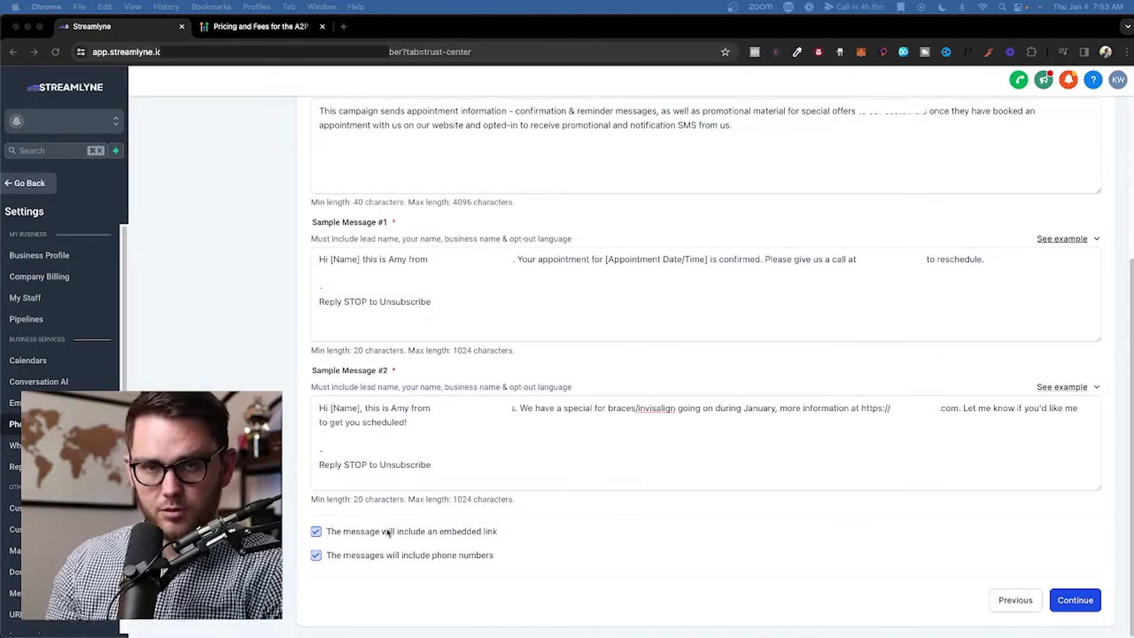
scroll(388, 531, "up", 5)
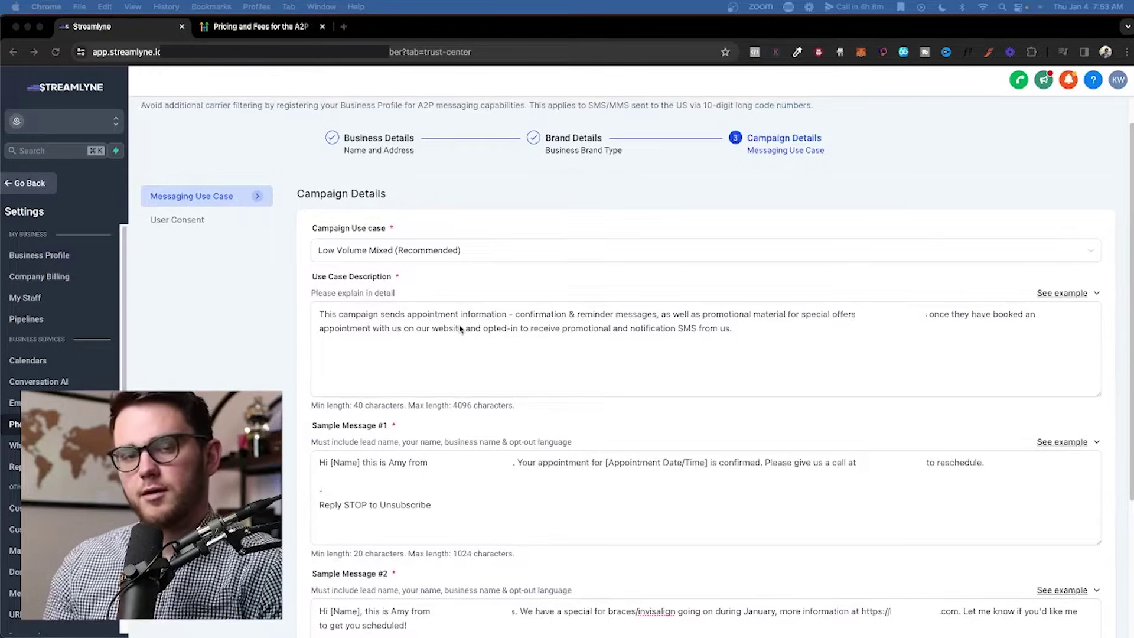
scroll(490, 354, "down", 1)
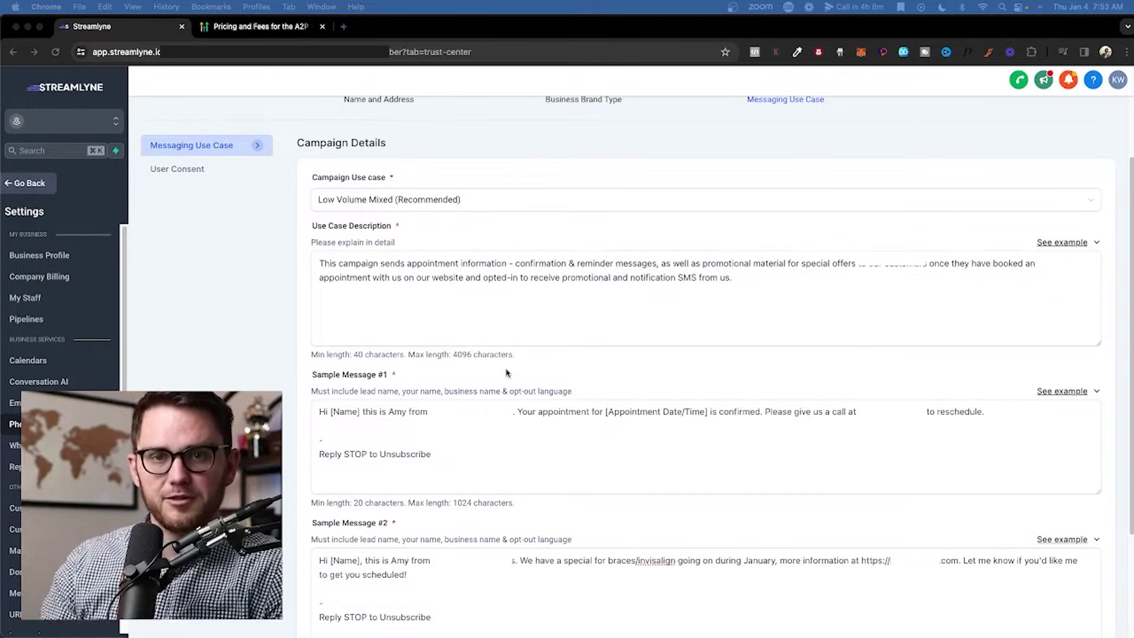
scroll(506, 373, "down", 3)
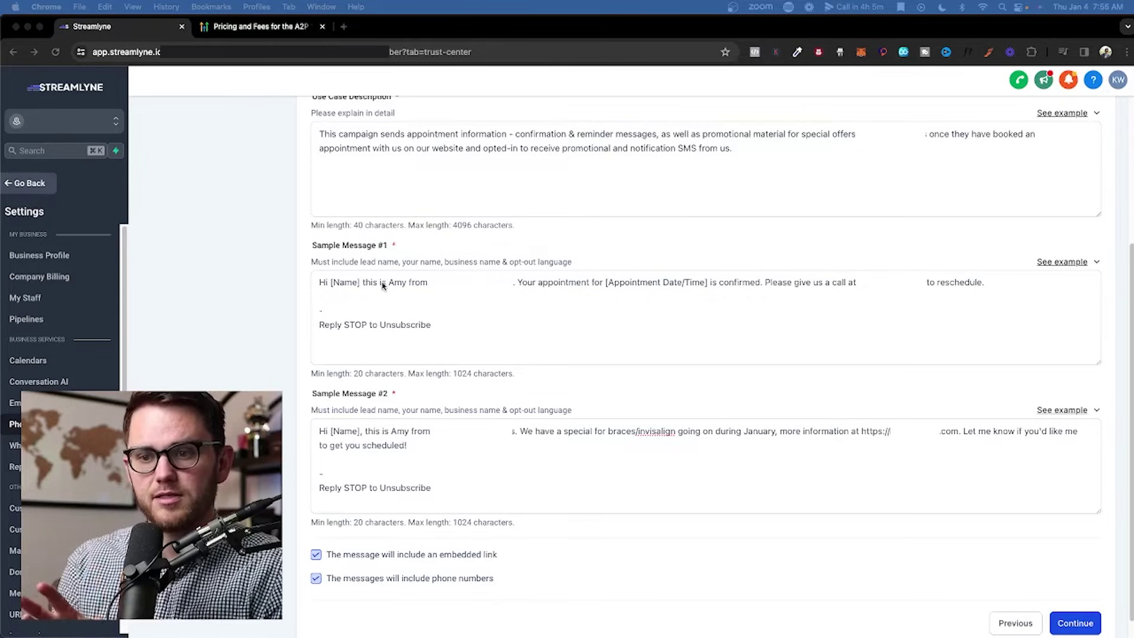
left_click(383, 286)
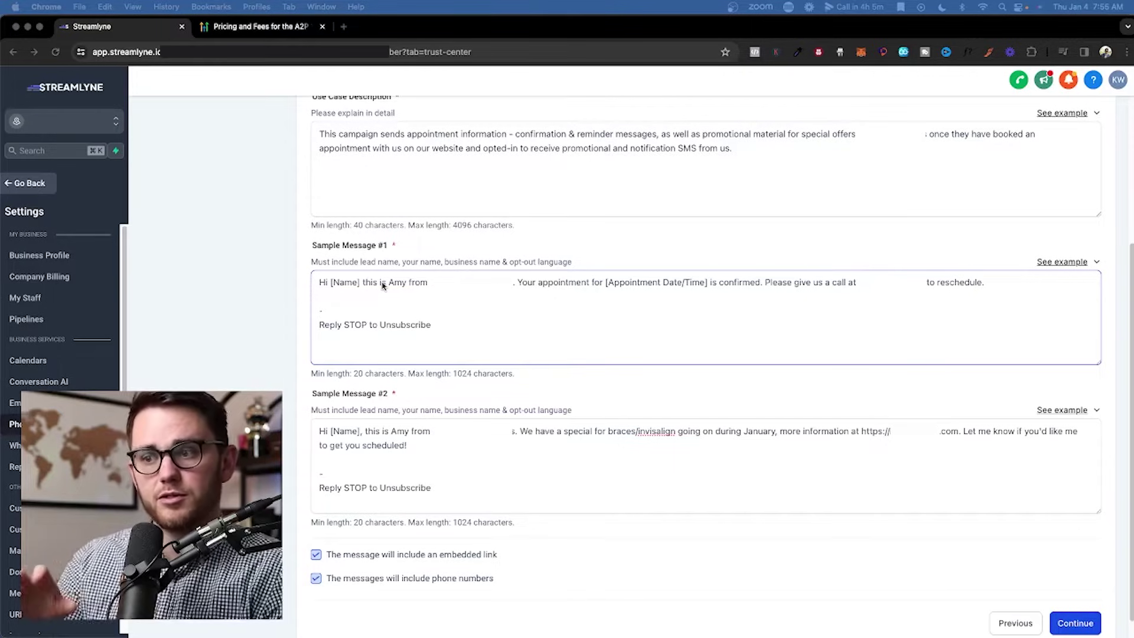
left_click(408, 385)
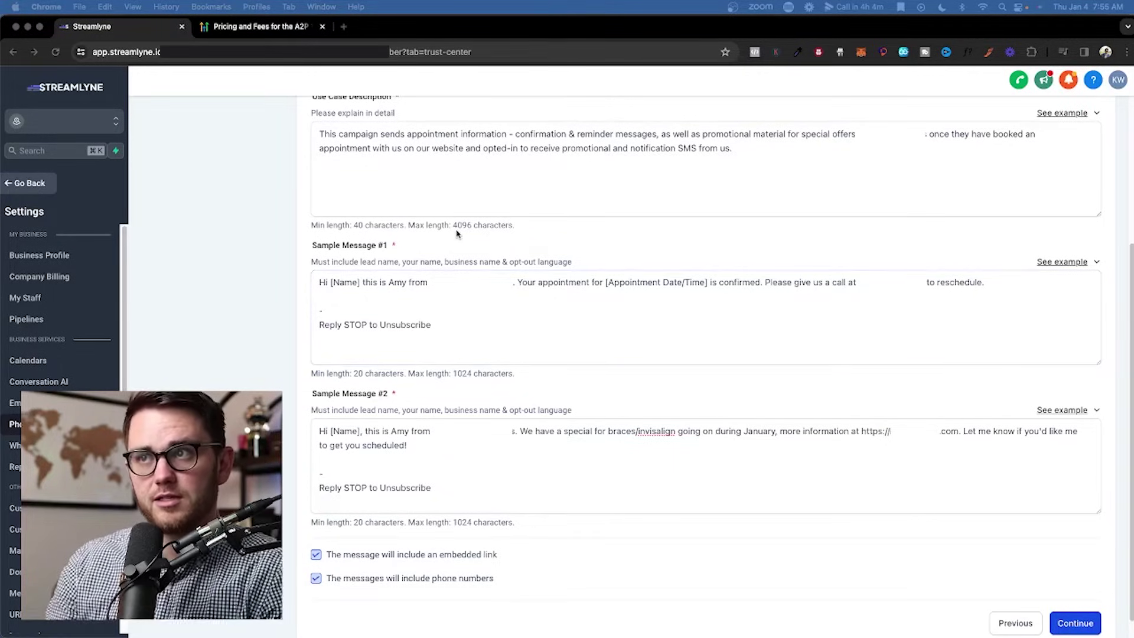
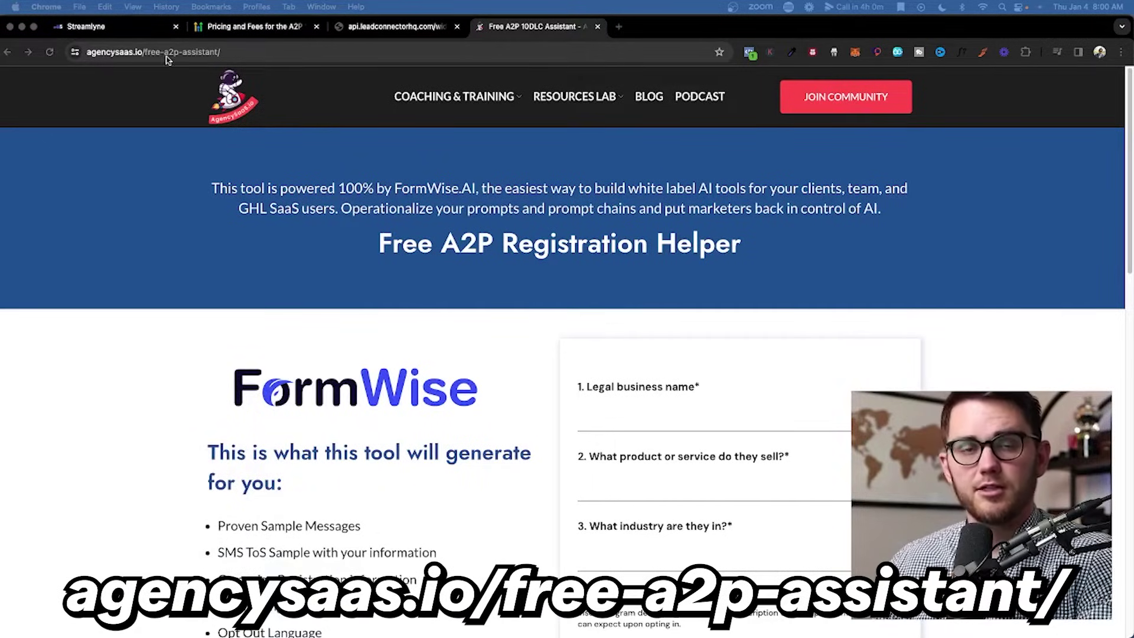
- Generate the A2P copy from the completed Minars Orthodontics form in the Free A2P Registration Helper, keeping Appointment Reminder & Confirmation Texts selected
scroll(228, 268, "down", 1)
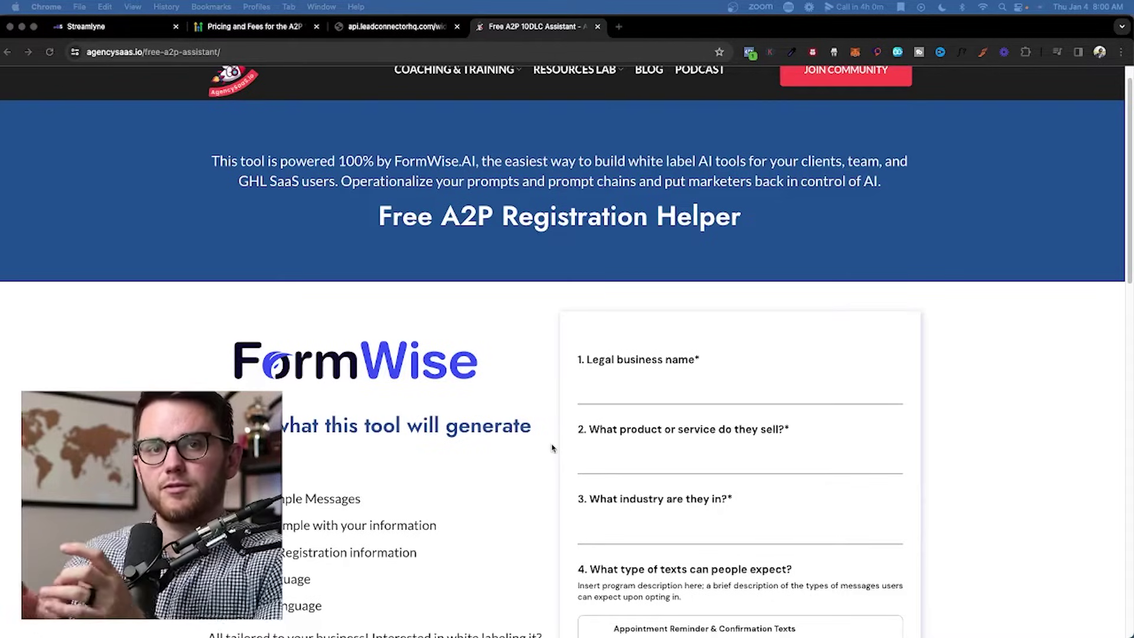
scroll(537, 440, "down", 3)
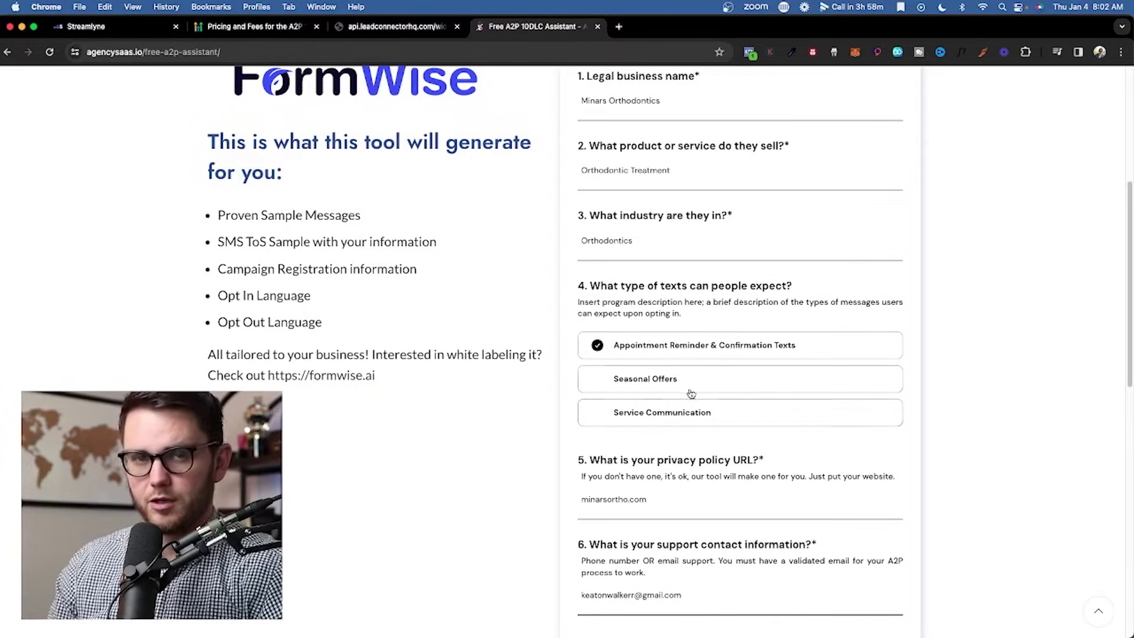
scroll(699, 506, "down", 4)
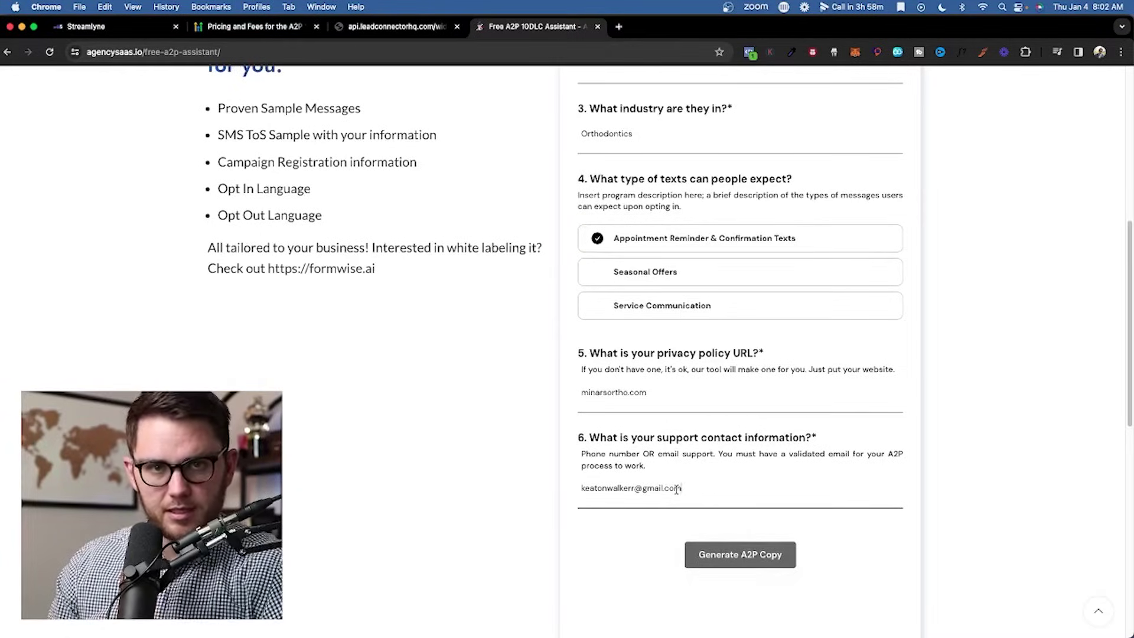
left_click(735, 555)
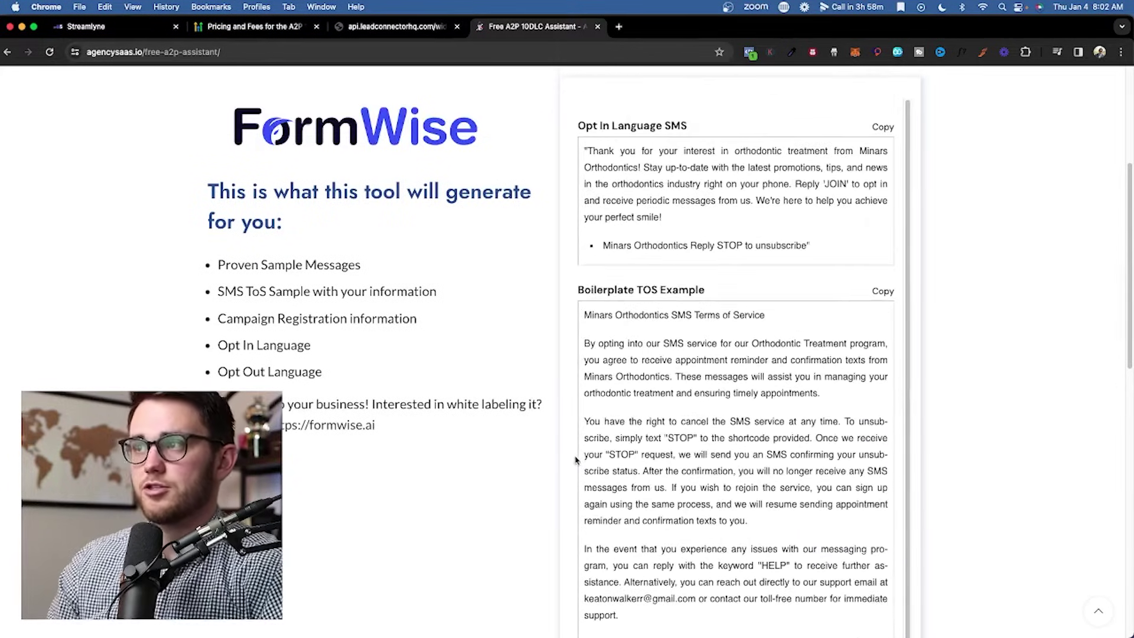
- Read through the generated Boilerplate TOS Example and copy its full text
scroll(570, 466, "down", 3)
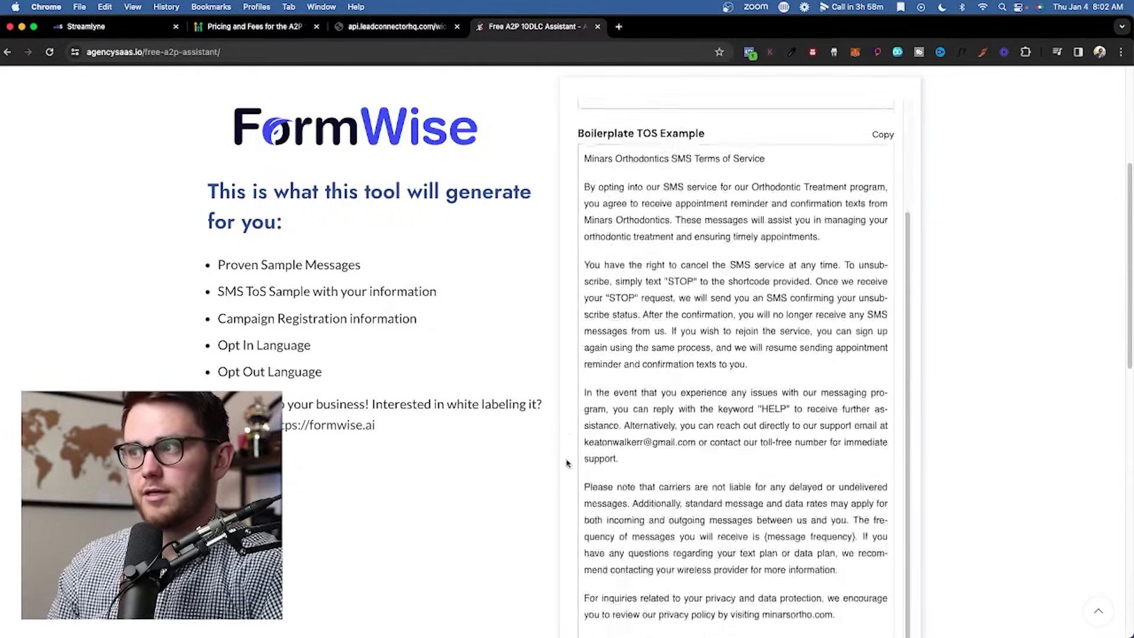
scroll(552, 380, "down", 3)
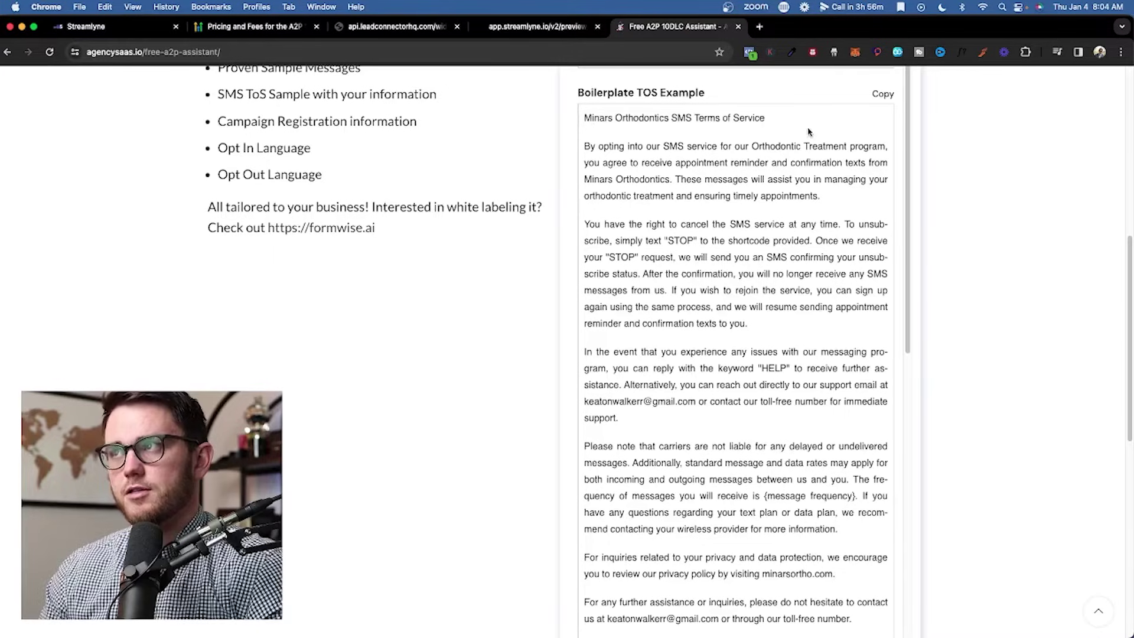
scroll(700, 465, "down", 3)
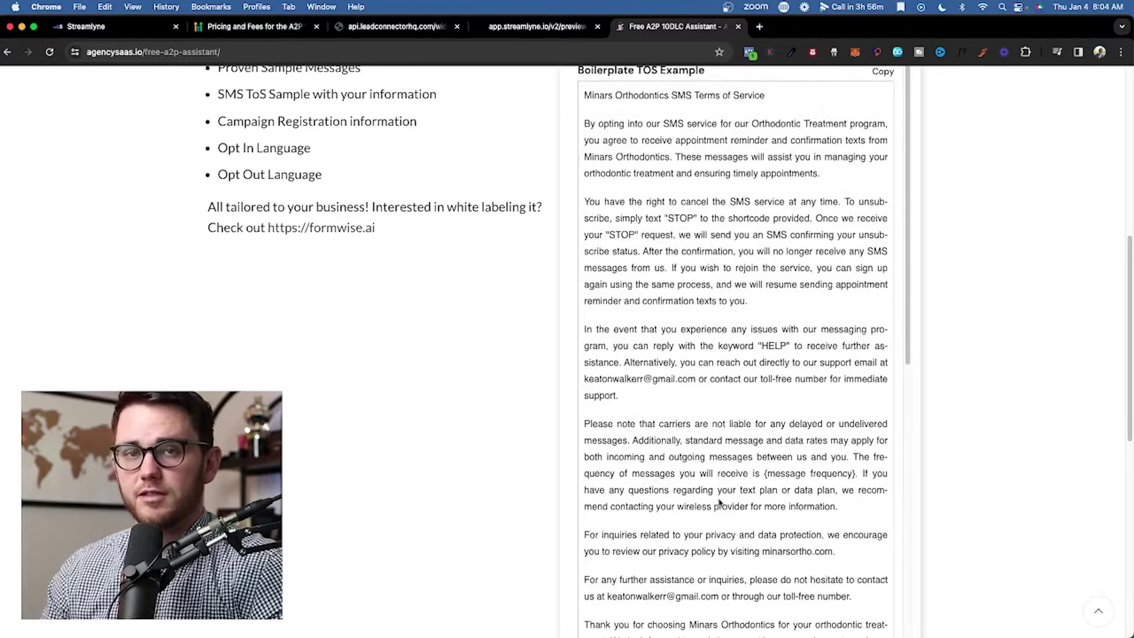
scroll(700, 464, "up", 3)
left_click(884, 94)
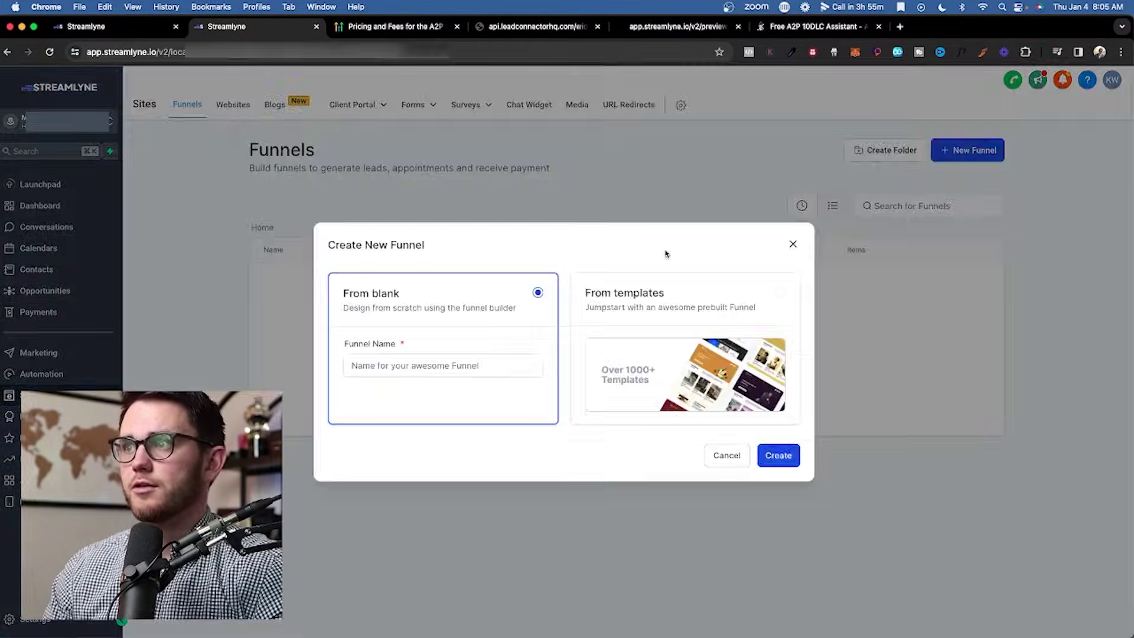
- Create a blank funnel named Terms and Conditions in Streamlyne and add a funnel step with a page named T&C
left_click(494, 371)
type("Terms and Conditions")
key("Return")
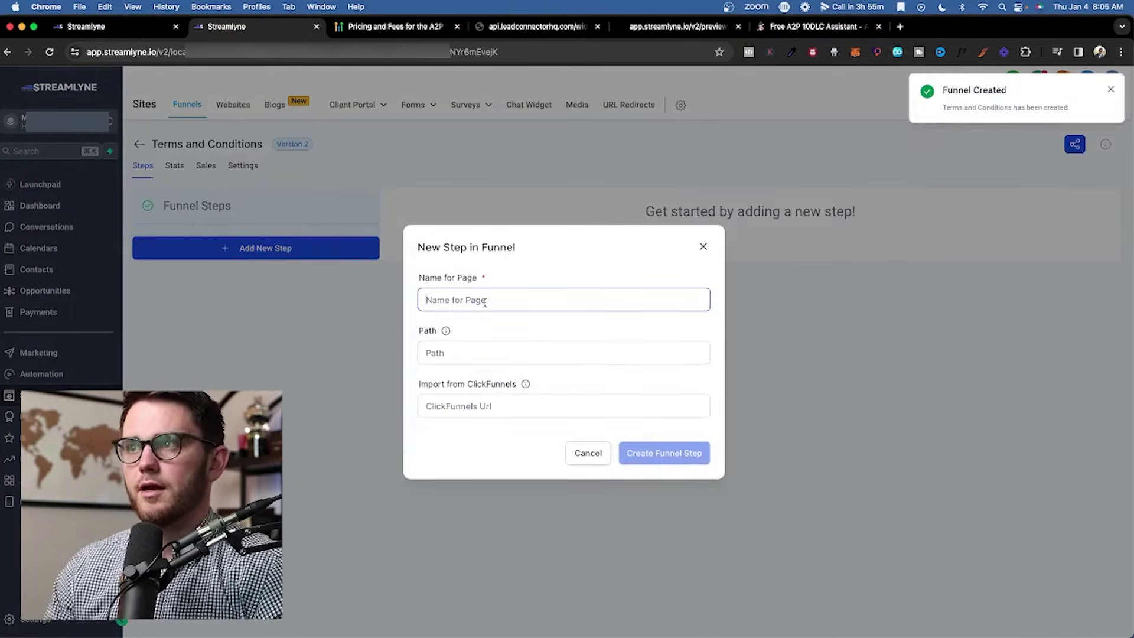
type("T")
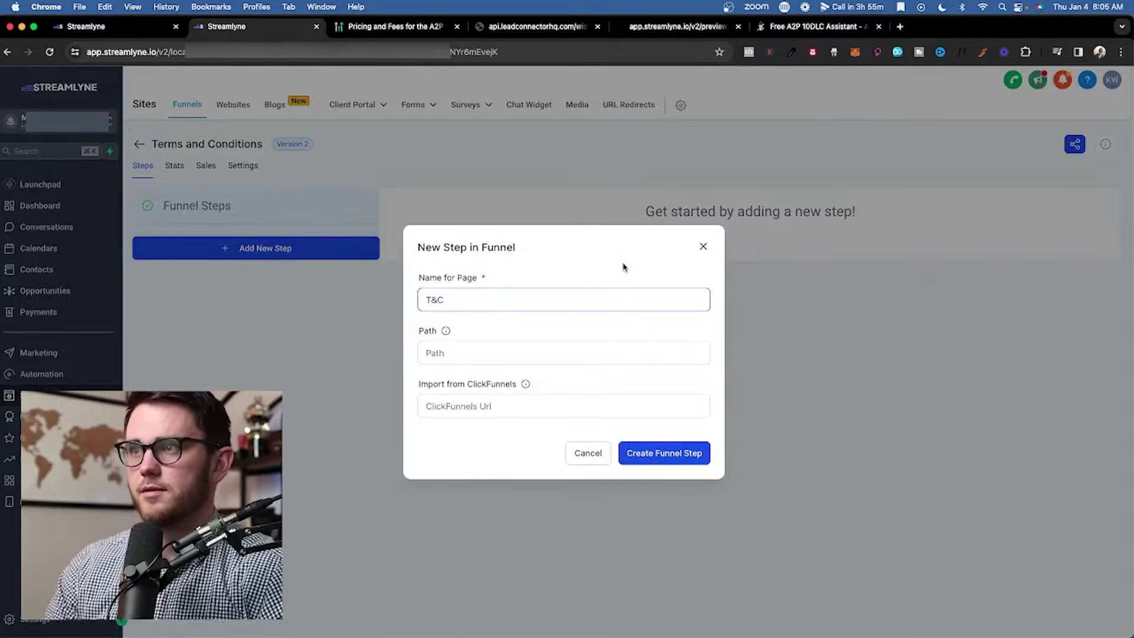
type("&C")
key("Return")
left_click(572, 356)
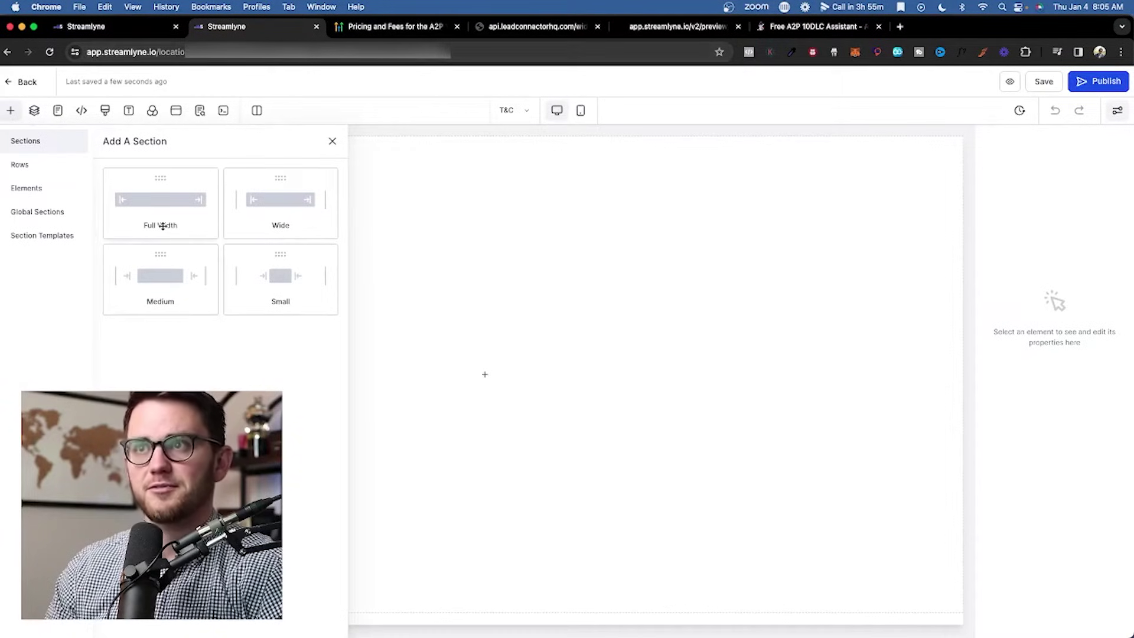
- Add a section containing a one-column row to the empty T&C page
left_click_drag(180, 291, 425, 233)
left_click(468, 175)
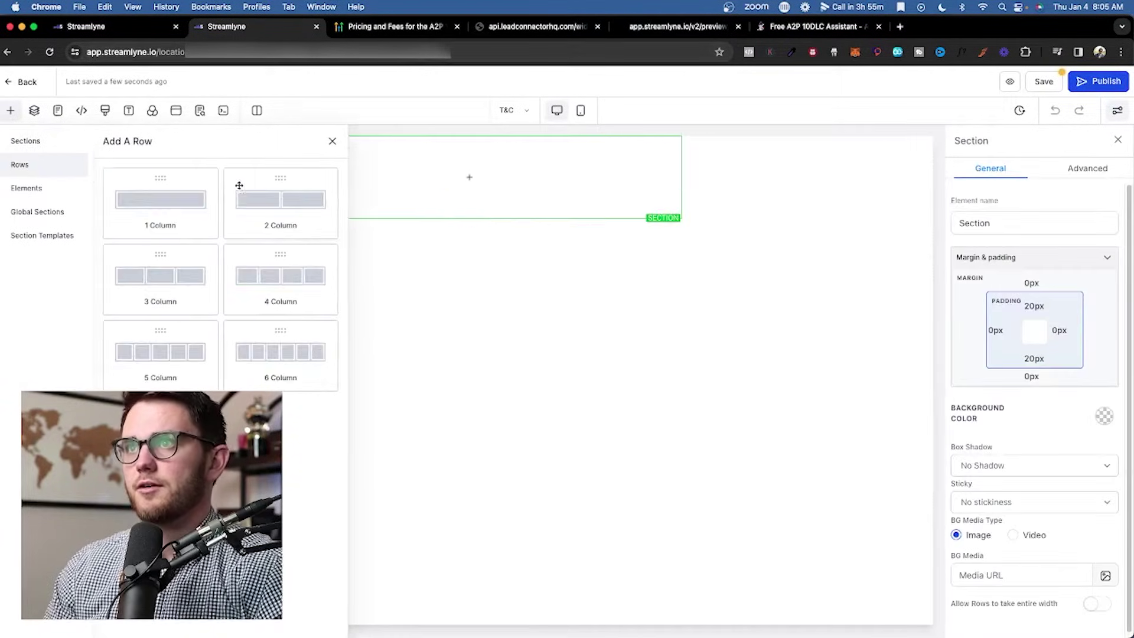
left_click(469, 192)
left_click(468, 190)
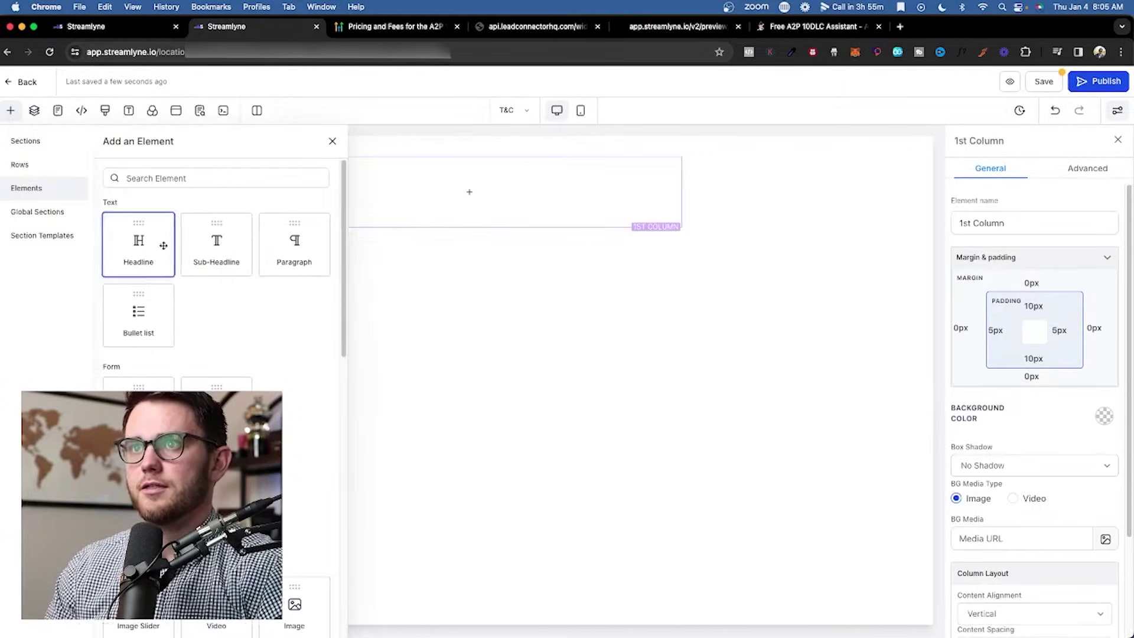
- Add a headline to the column with the company name followed by "Terms and Conditions - SMS"
left_click_drag(139, 241, 417, 192)
double_click(466, 177)
type("Company Name")
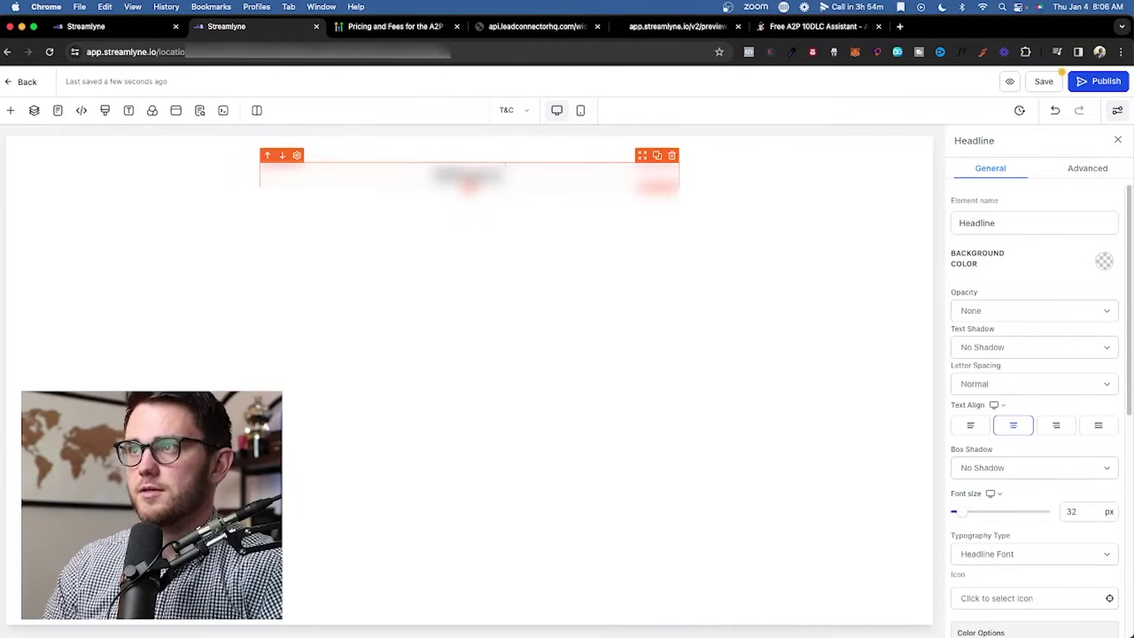
key("cmd+v")
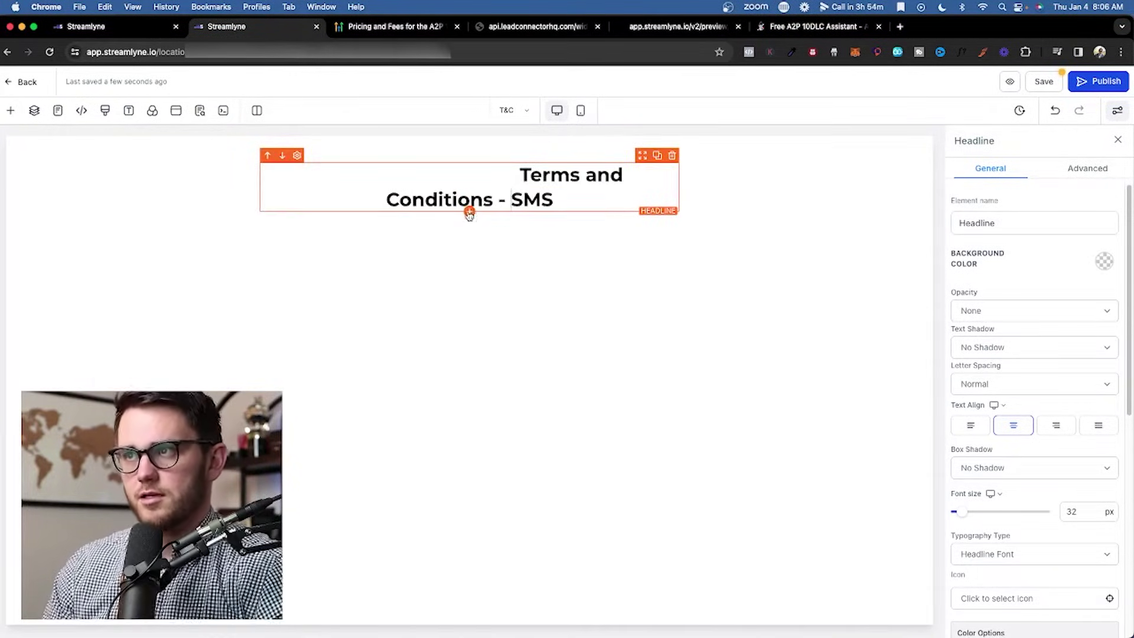
- Add a paragraph below the headline and fill it with the copied SMS Terms of Service text
left_click(470, 211)
left_click(278, 260)
double_click(469, 222)
key("cmd+v")
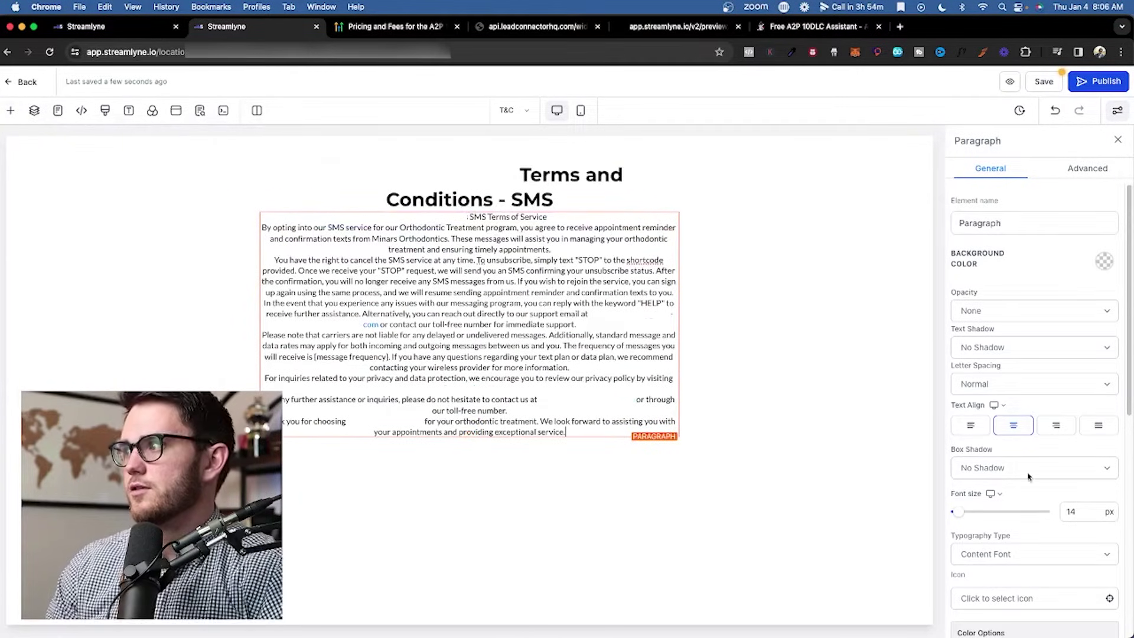
left_click(874, 396)
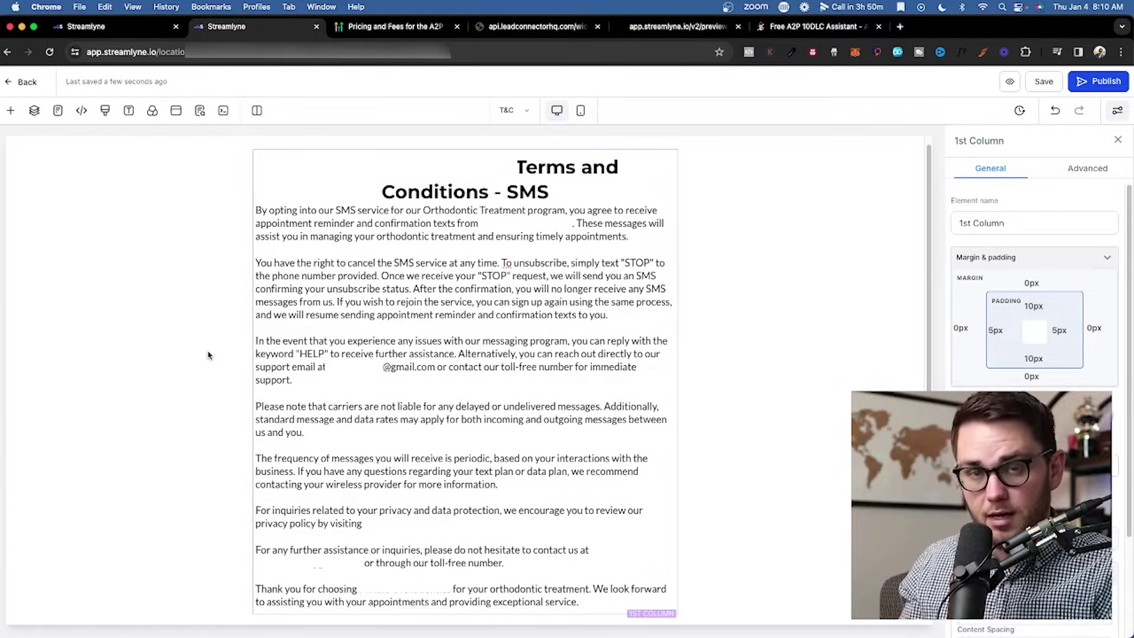
- Examine the alternative Terms and Conditions - SMS example page, from its opening consent statement through its numbered clauses and closing note
key("super+5")
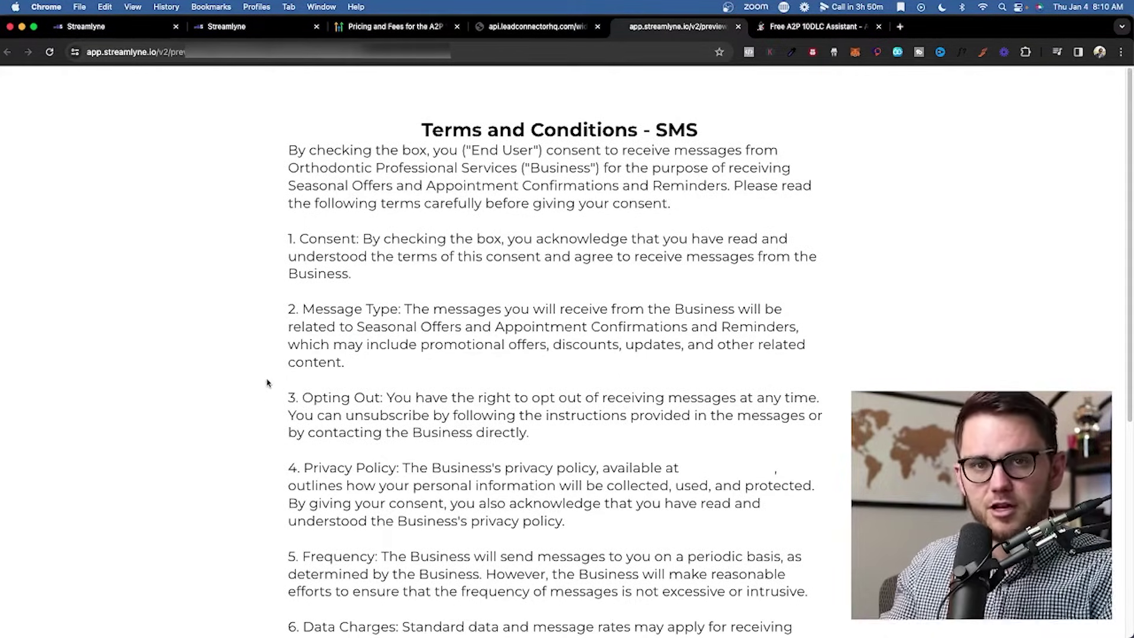
scroll(165, 355, "down", 5)
scroll(165, 356, "down", 8)
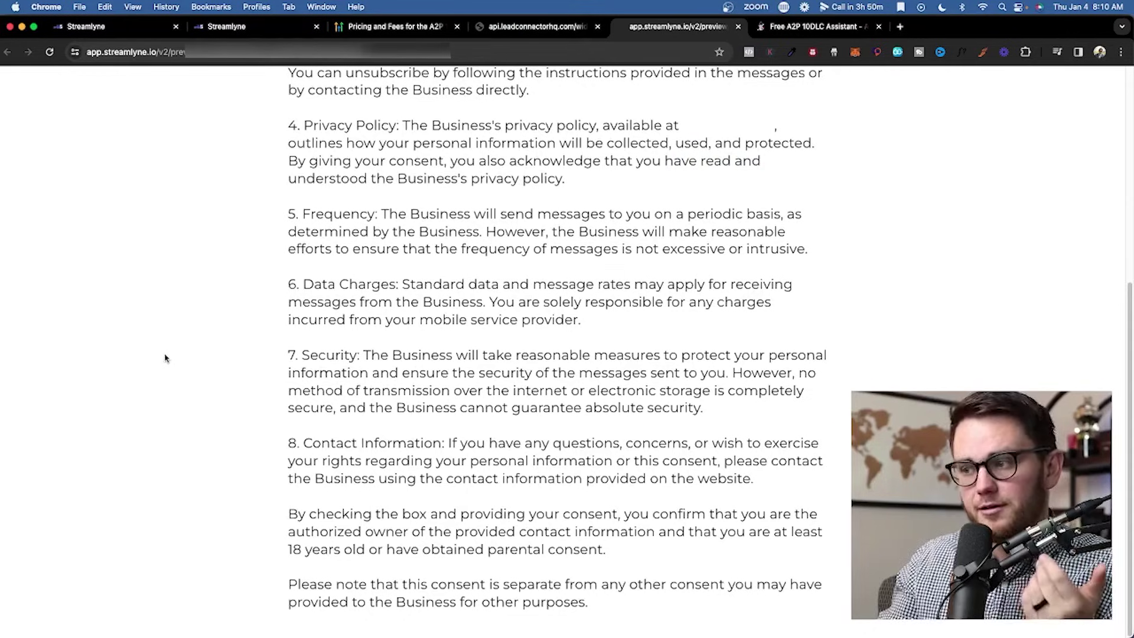
scroll(165, 358, "up", 12)
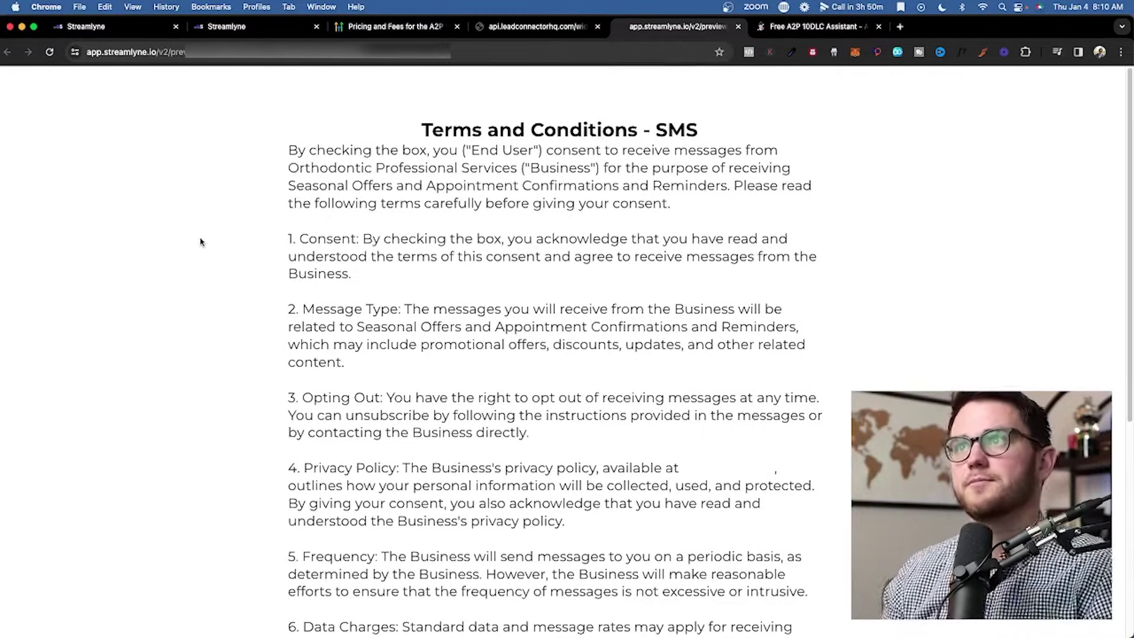
- Preview the newly built SMS terms and conditions page and select its web address
left_click(254, 26)
left_click(1011, 81)
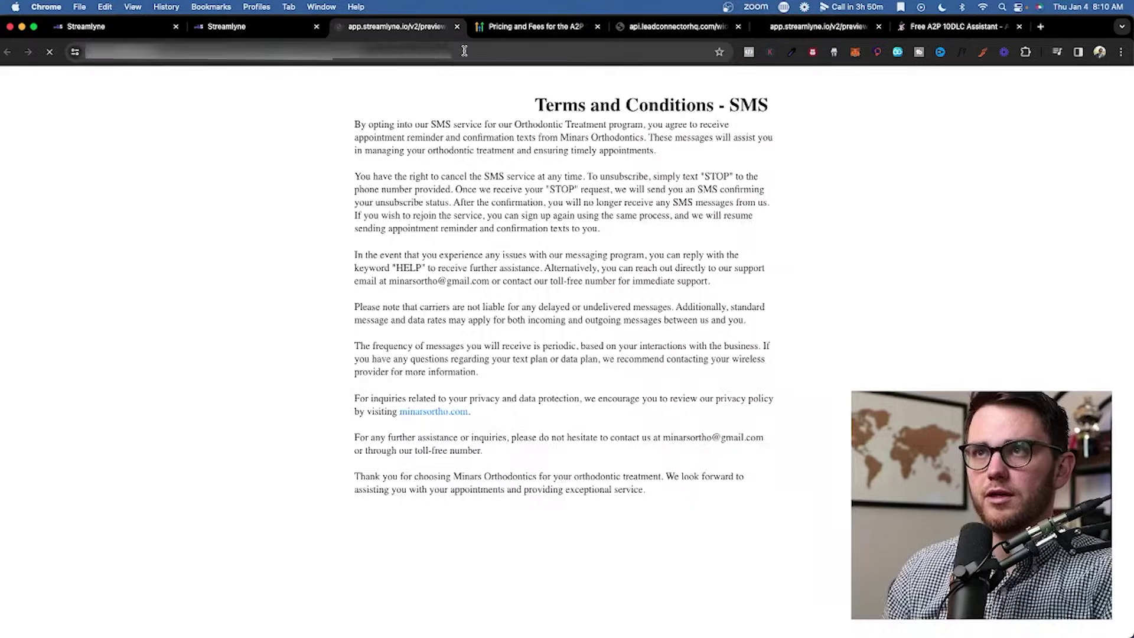
left_click(464, 51)
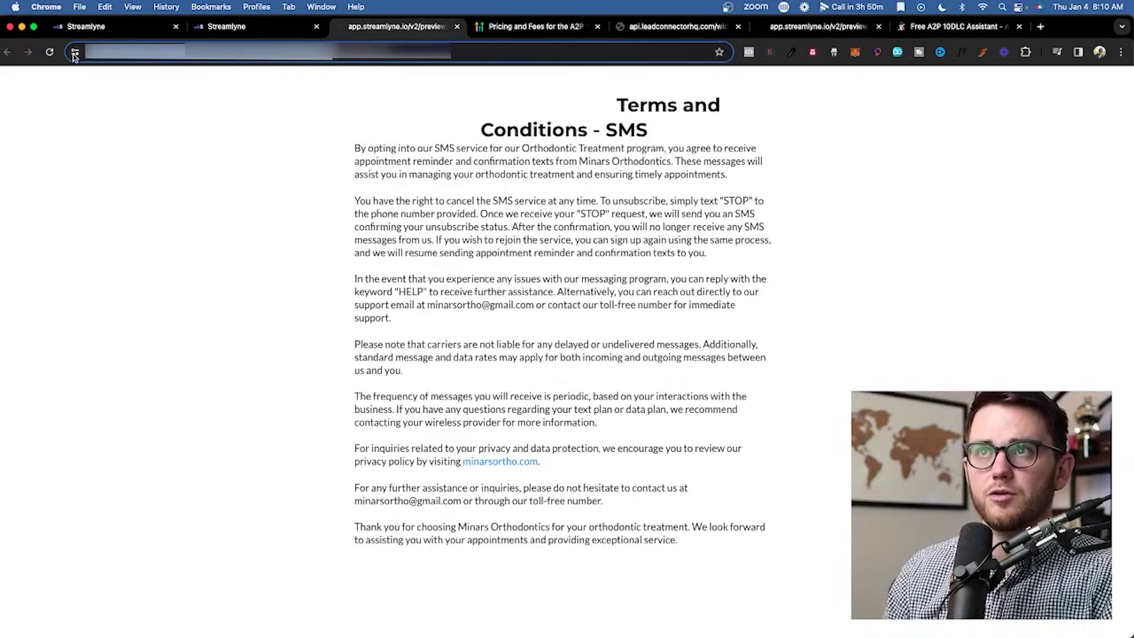
- Start a new form in the Sites section with name, email, phone and terms consent fields
left_click(254, 26)
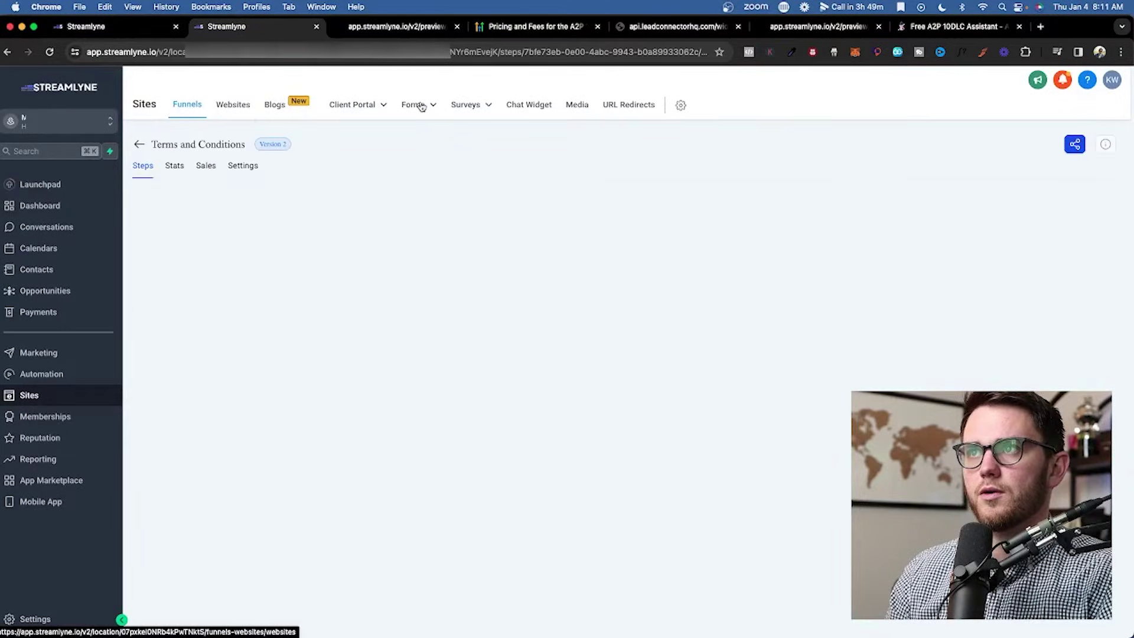
left_click(421, 107)
left_click(635, 373)
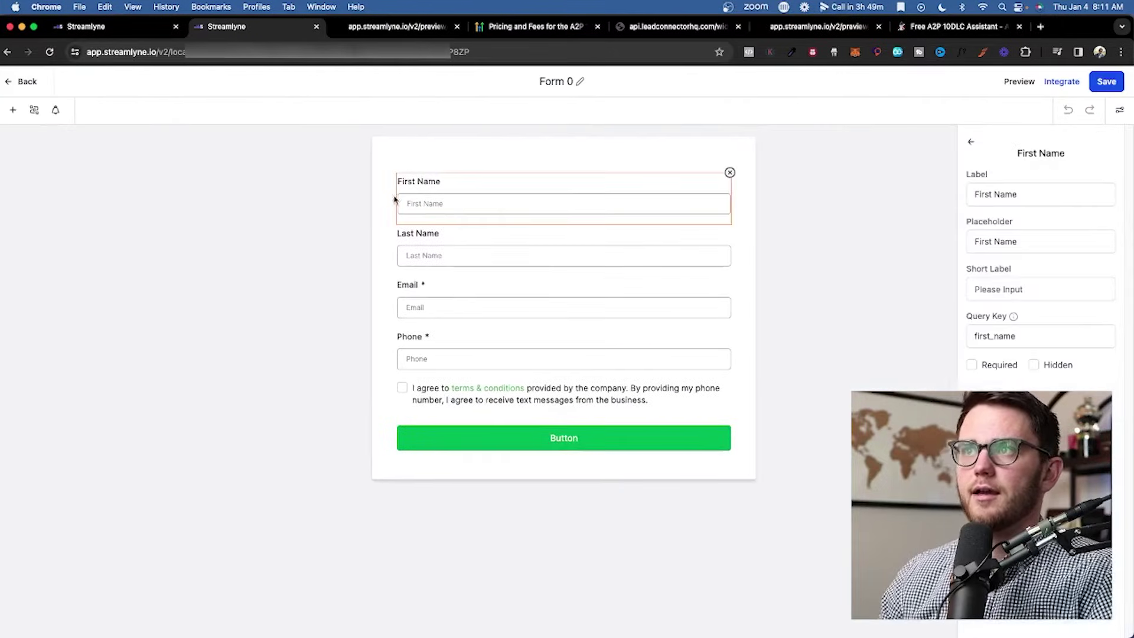
- Replace the linked terms wording in the form's T & C consent text with "terms and conditions"
left_click(598, 395)
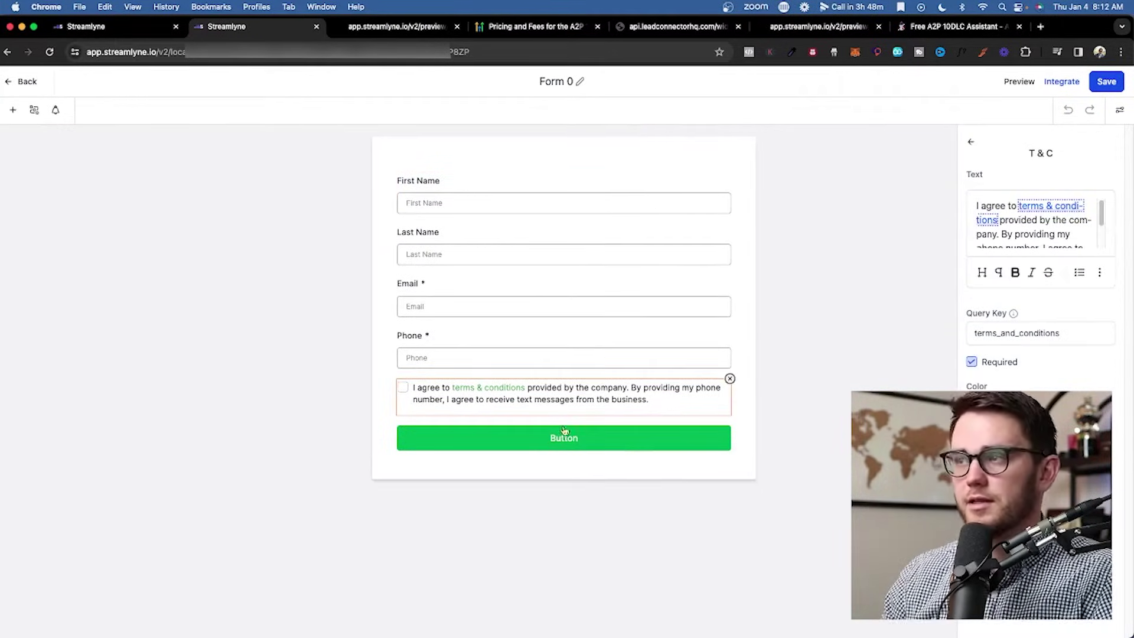
triple_click(999, 220)
left_click(997, 220)
left_click_drag(998, 219, 1017, 208)
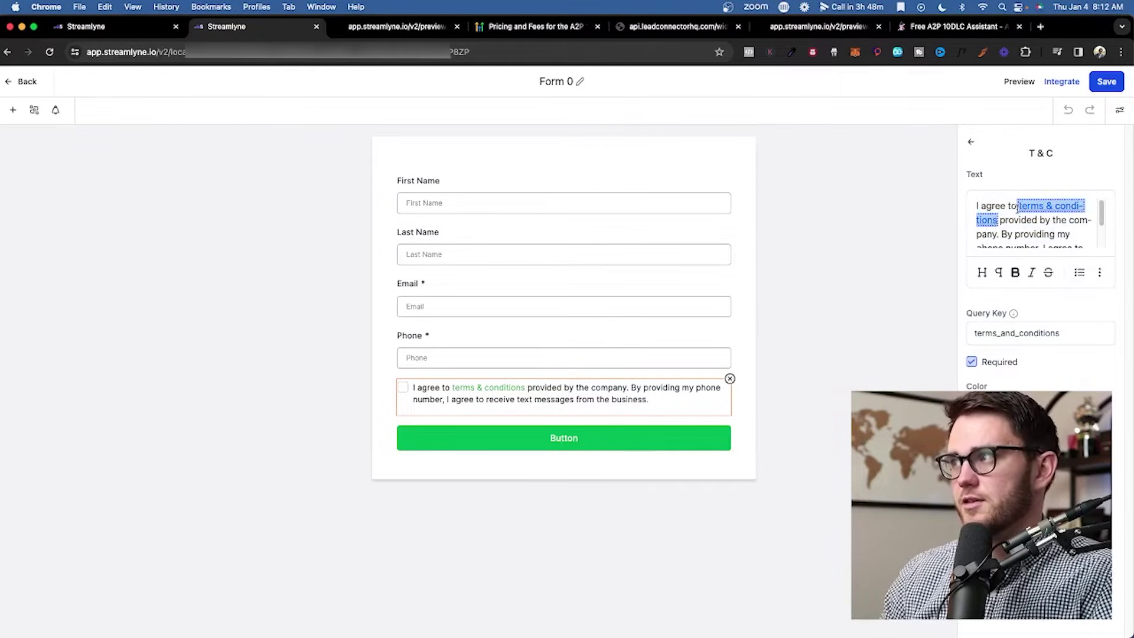
key("BackSpace")
type("terms")
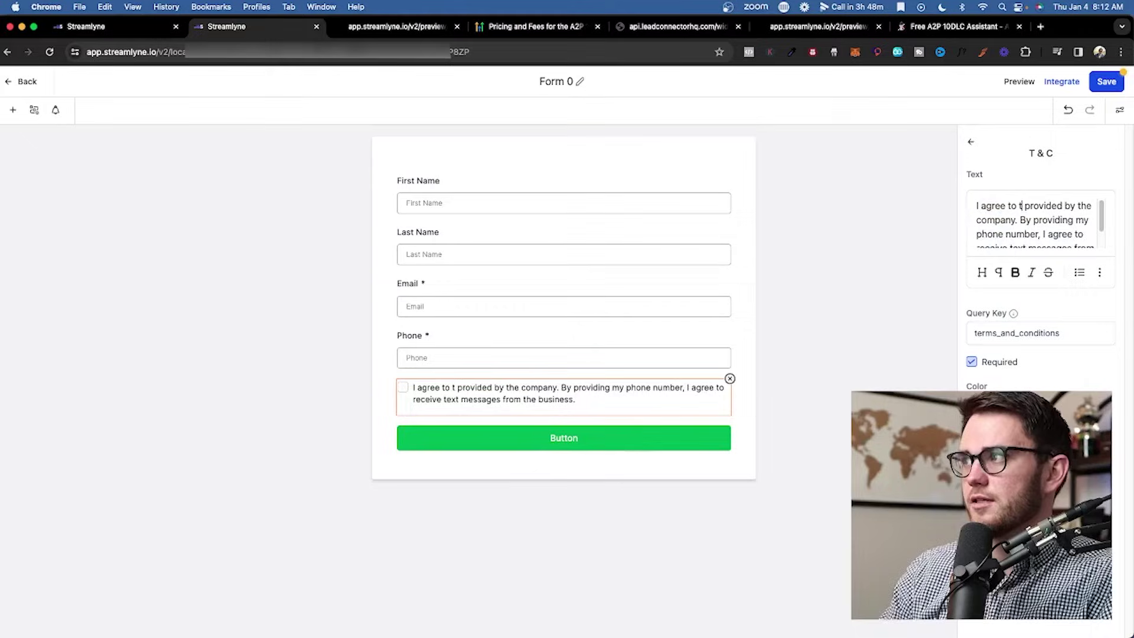
type(" and conditions")
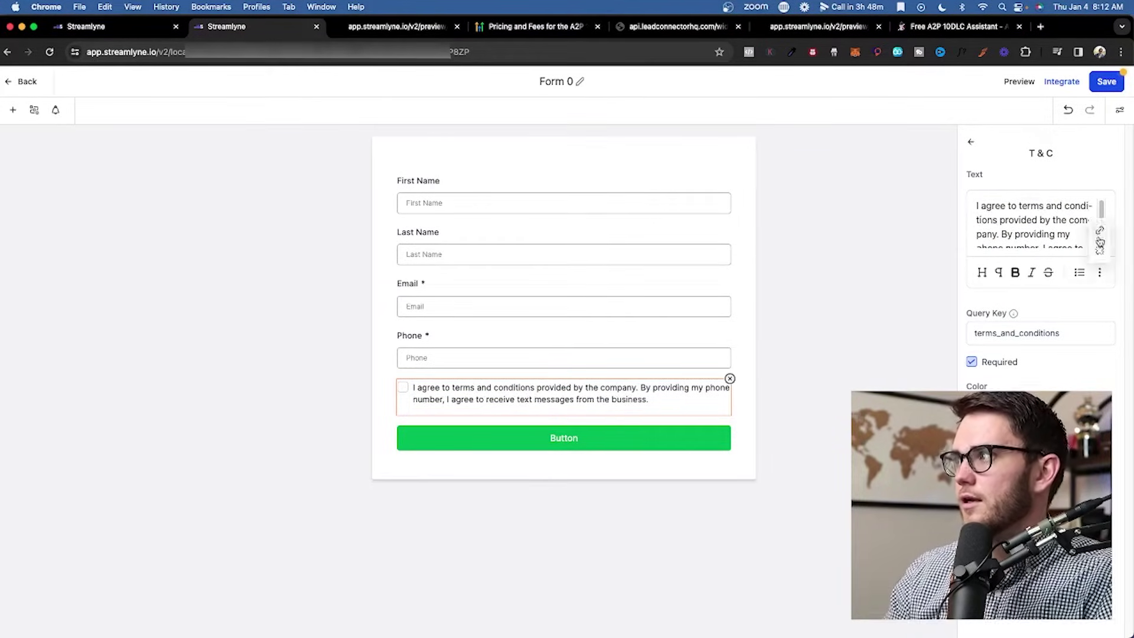
- Link the "terms and conditions" wording in the consent text to the copied SMS terms page address
left_click(1100, 272)
key("super+v")
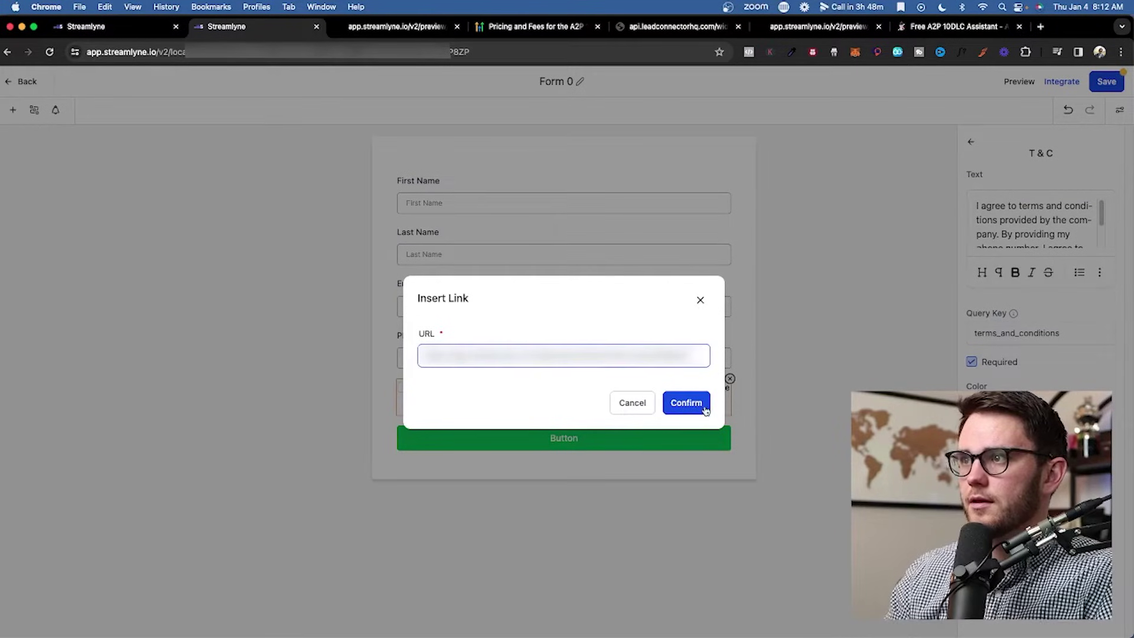
left_click(686, 402)
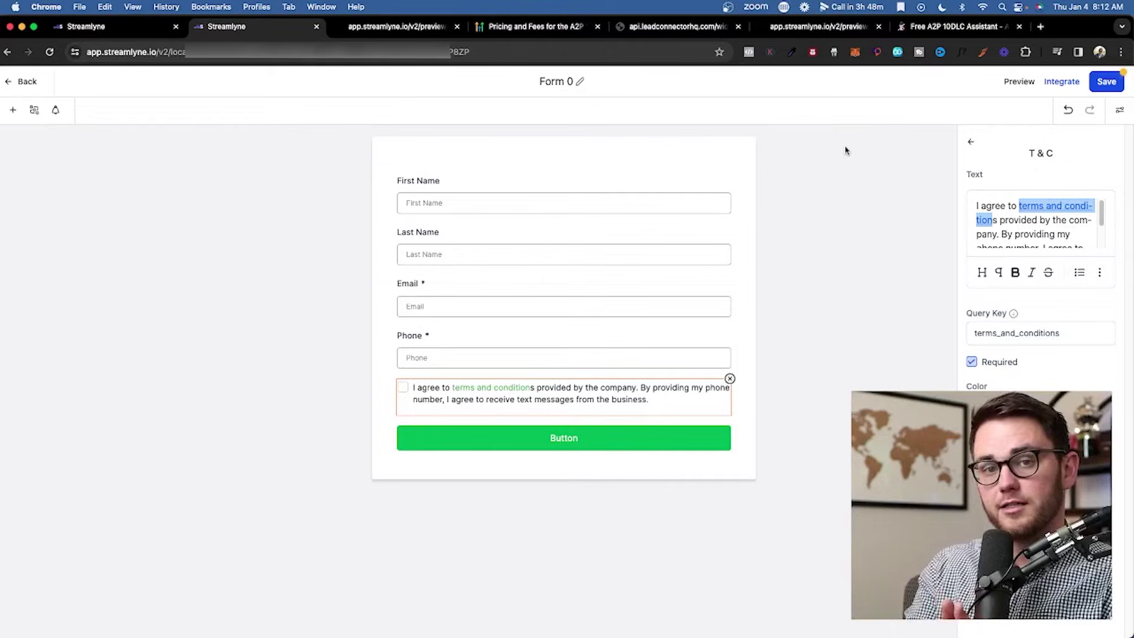
- Set the form's button text to "Submit" and preview the form to select its web address
left_click(733, 420)
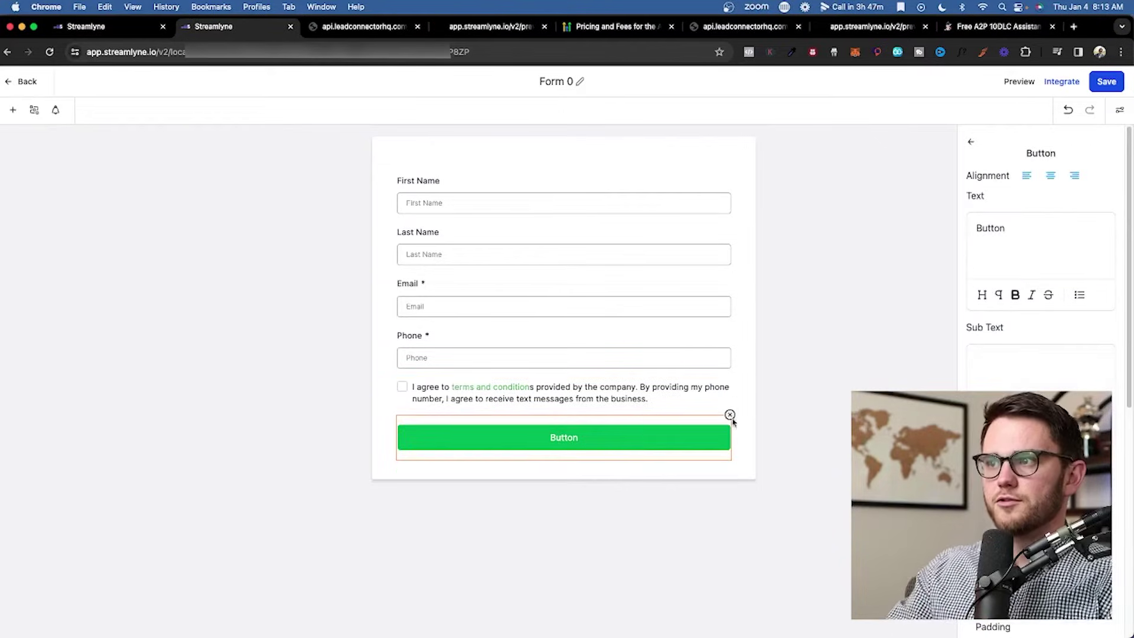
double_click(996, 229)
type("Submit")
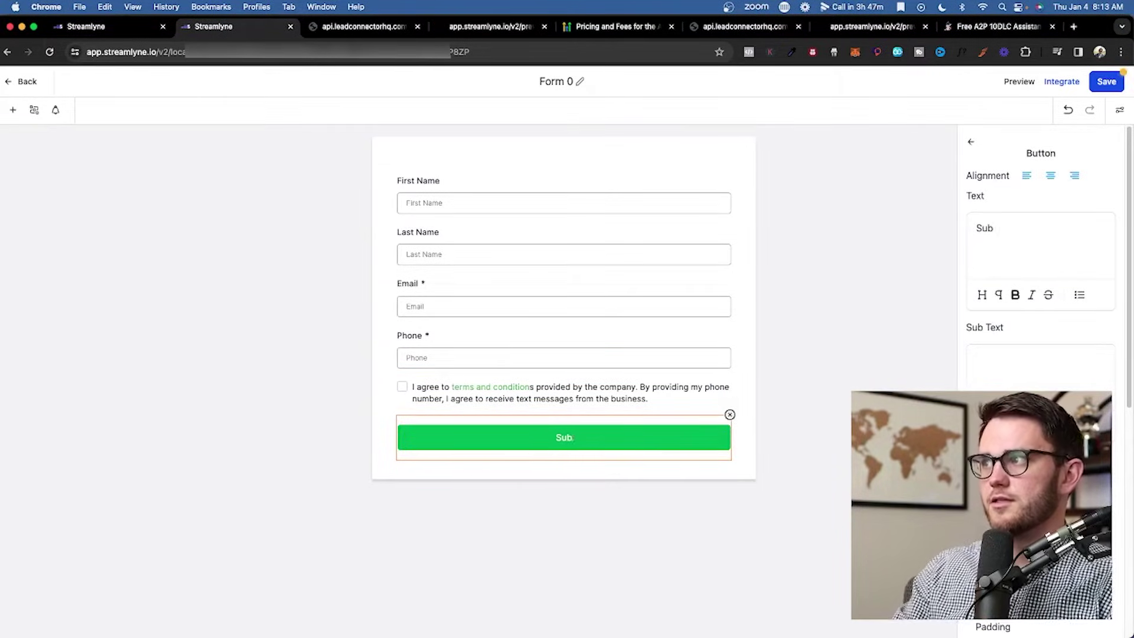
left_click(1012, 83)
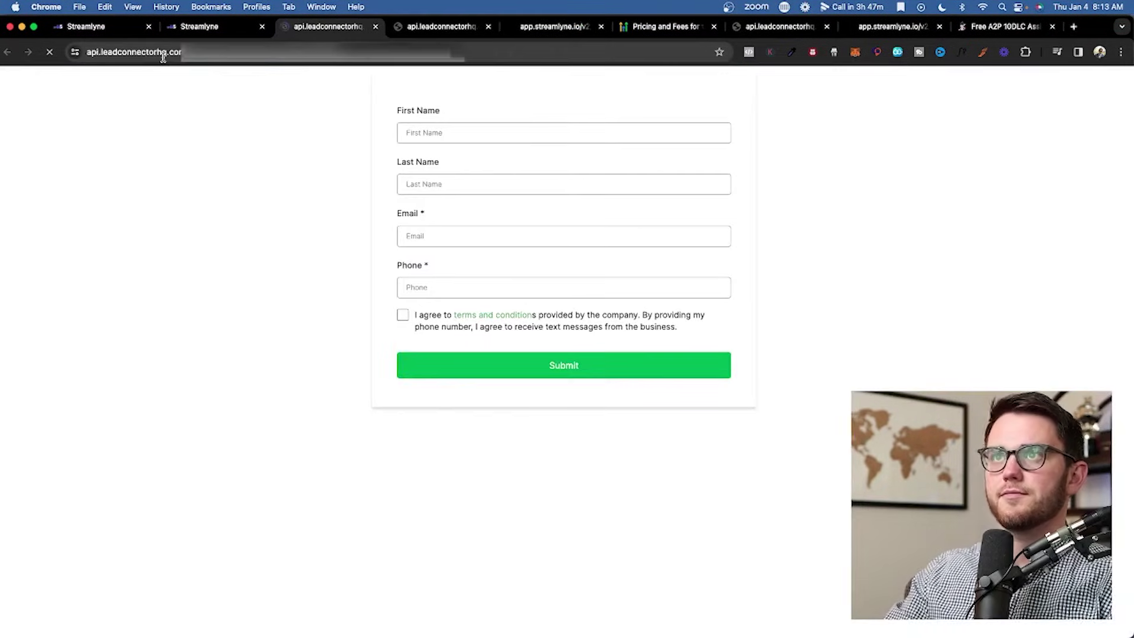
left_click(165, 52)
- In the campaign's User Consent details, state that end users opt in at the form's URL, fill in their details and check an SMS consent box
left_click(85, 26)
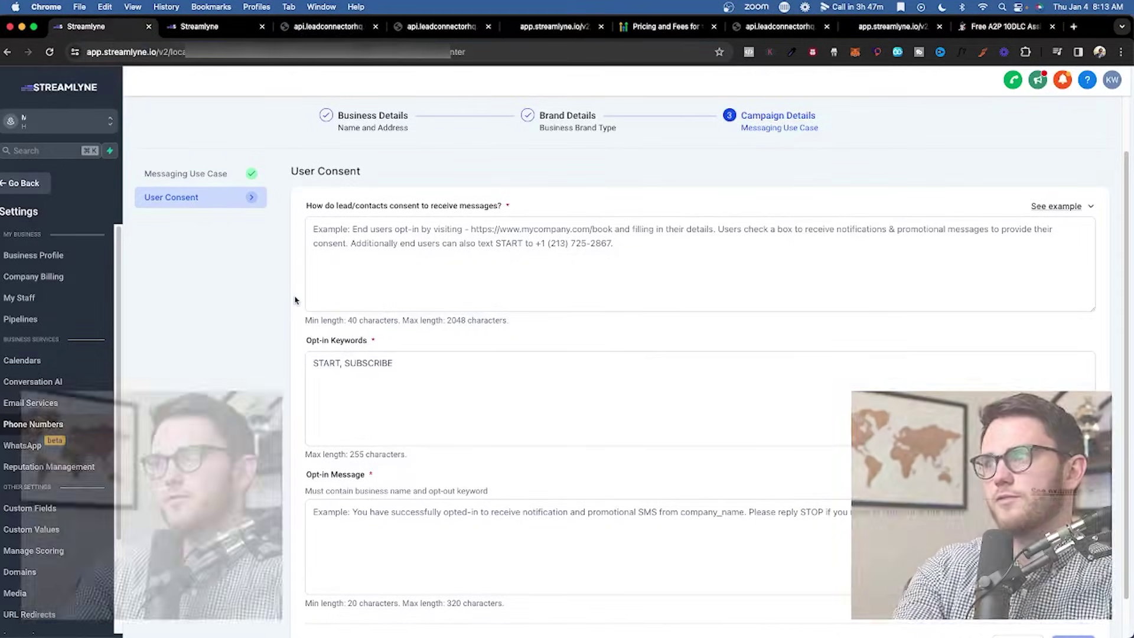
left_click(381, 227)
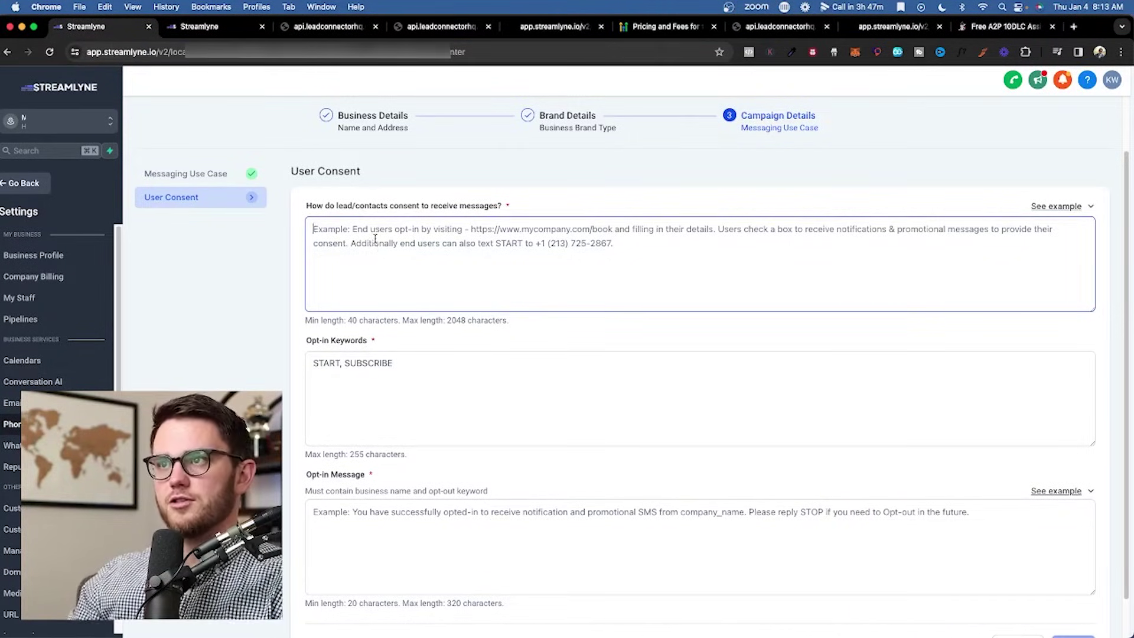
type("End user")
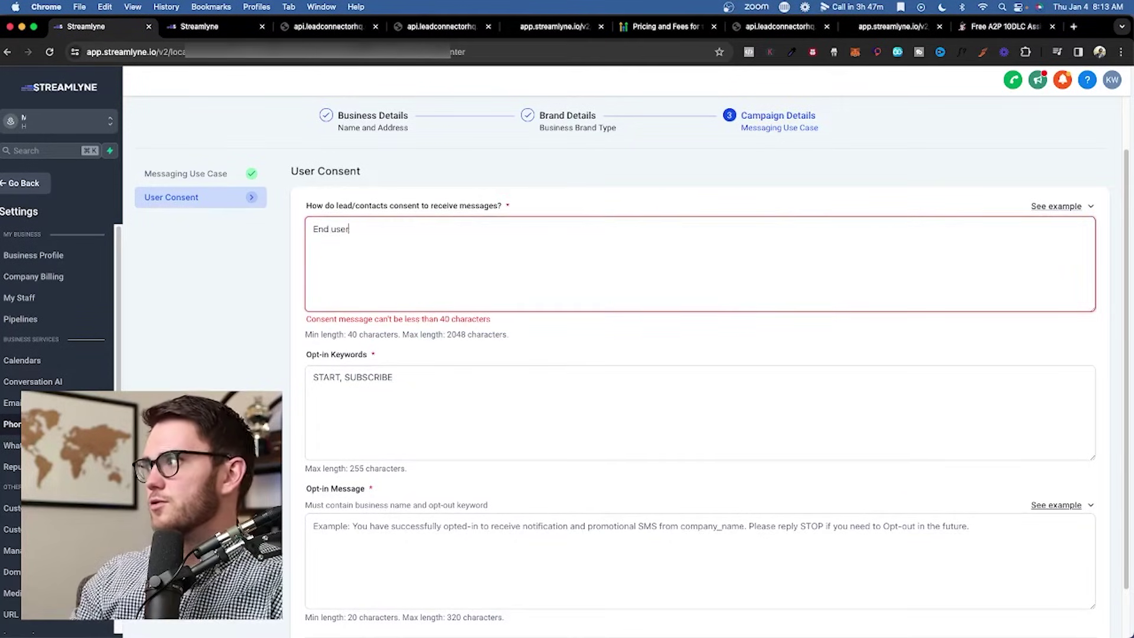
type("s opt-in by visiting https://api.leadcon")
key("BackSpace")
key("BackSpace")
type("ting https://api.leadconnectorhq.com")
type(" and filling in their details. Users check a box that shows")
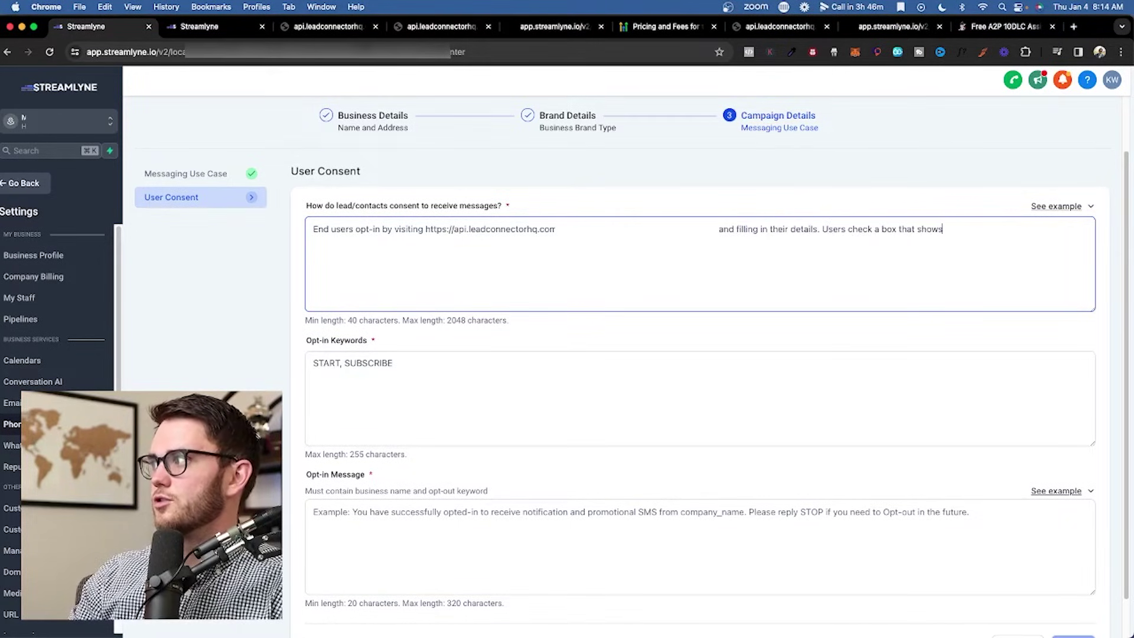
type(" thei")
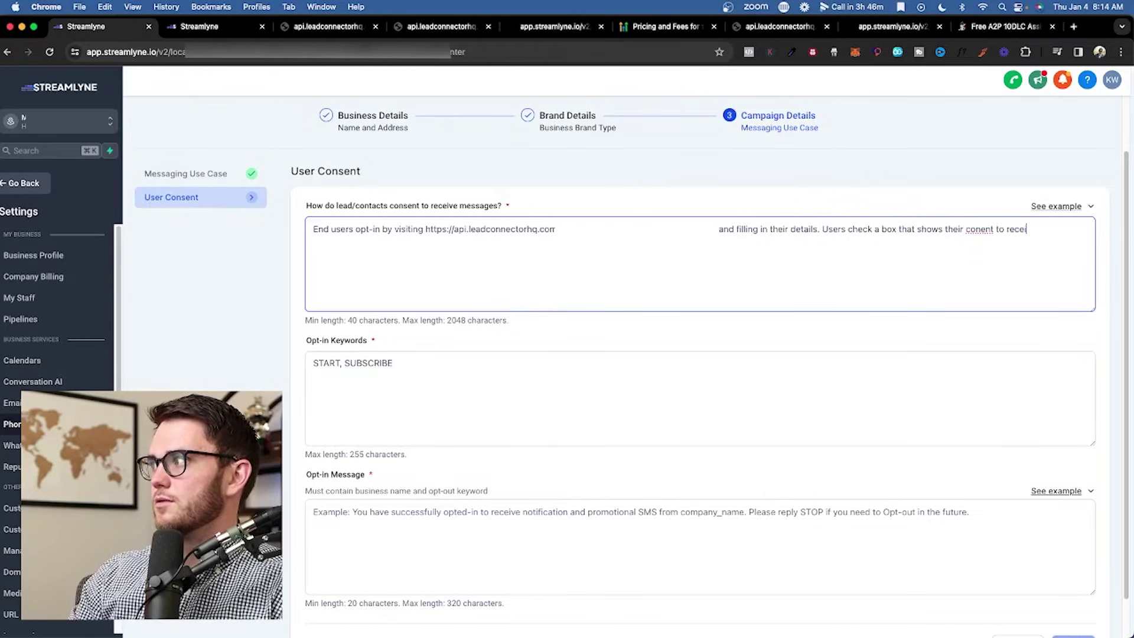
type("r consent to receive SMS messages.")
scroll(430, 184, "down", 2)
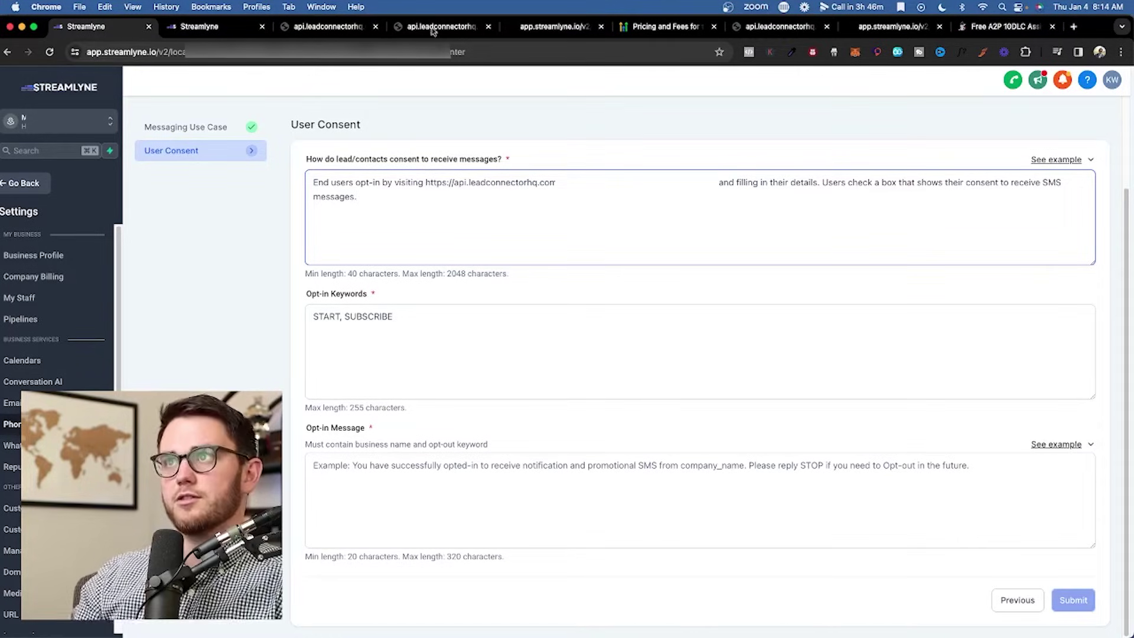
- Check the terms and conditions link on the previewed form and return to the form
left_click(498, 23)
left_click(541, 322)
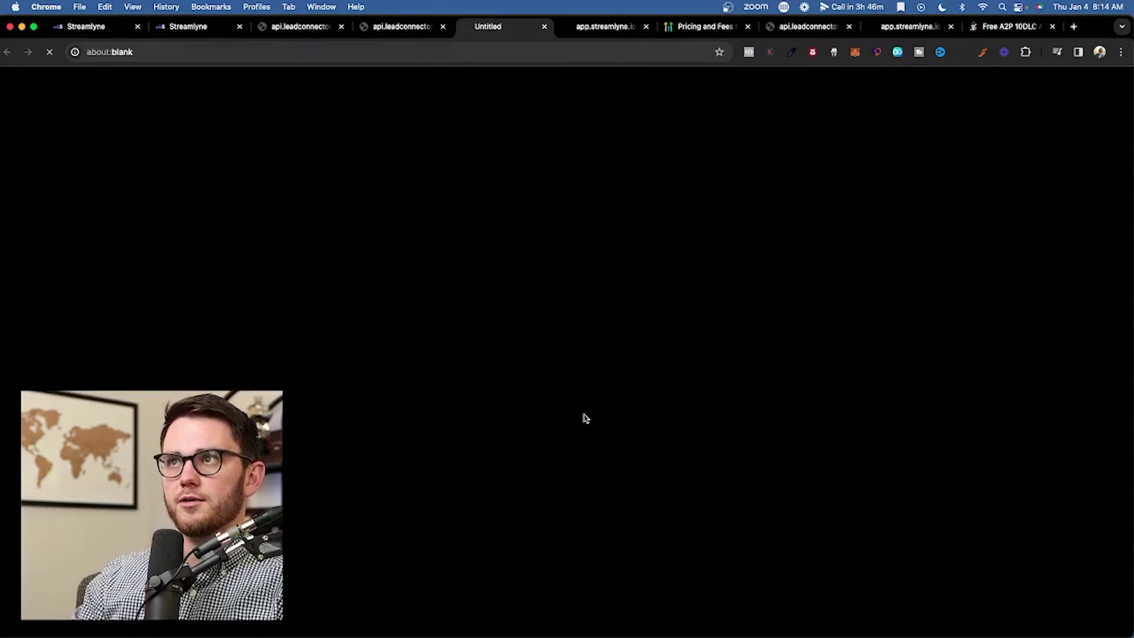
key("ctrl+shift+Tab")
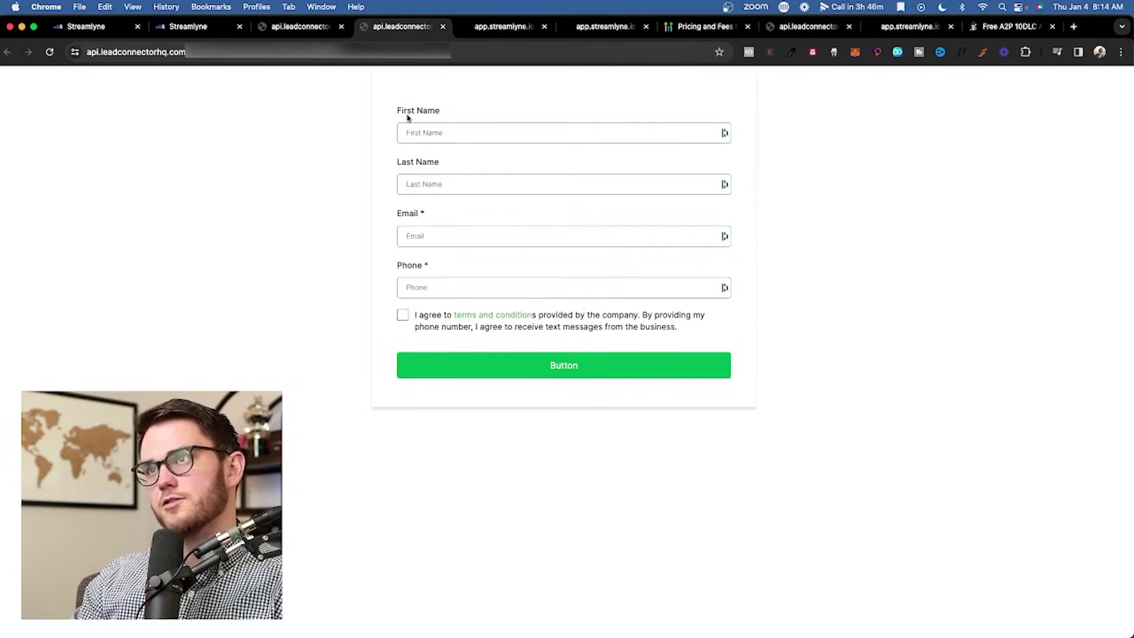
- Enter an opt-in message confirming notification and promotional SMS from the business, with STOP to opt out, and submit the A2P campaign details
key("super+1")
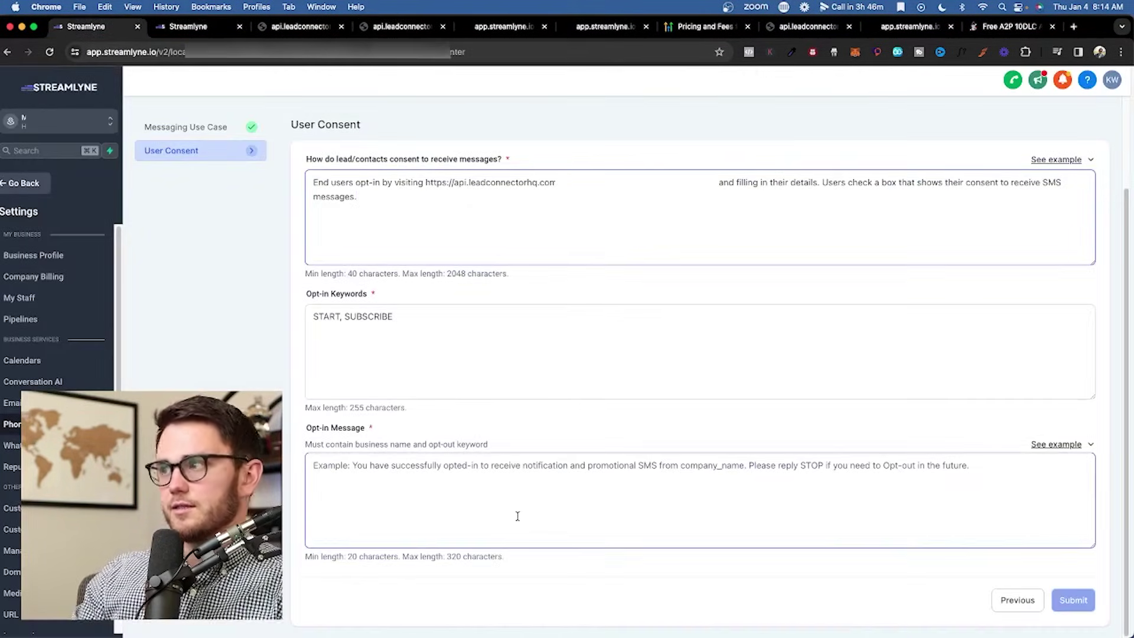
left_click(455, 467)
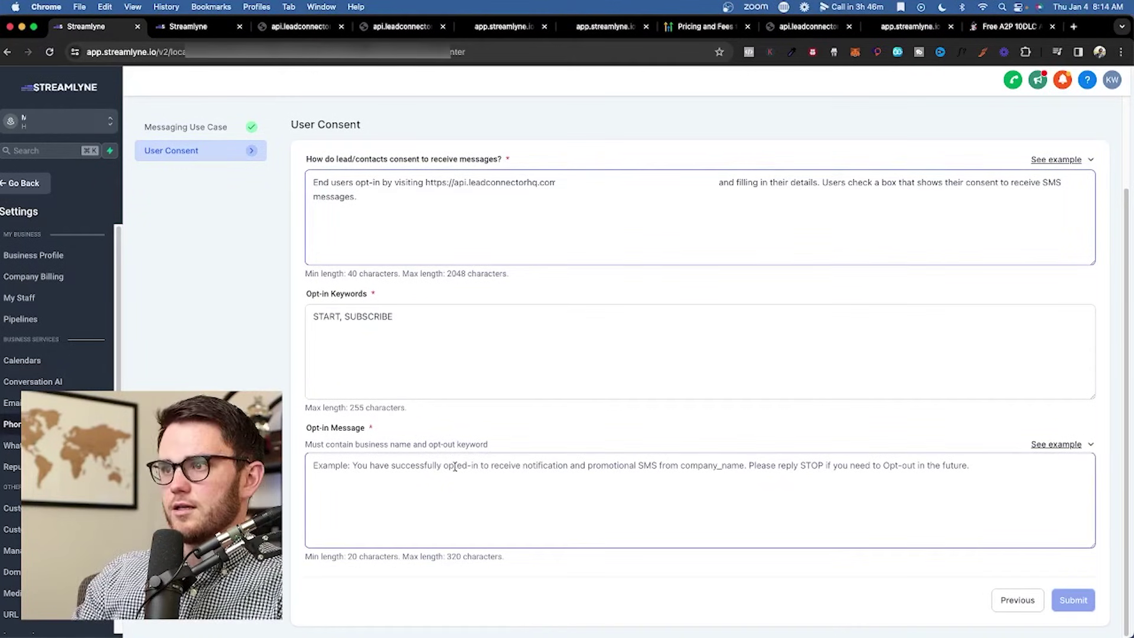
type("You have successfully opted-in to receive notification and promotional SMS from Orthocentric Professional Services. Please reply STOP if you need to opt-out in the future.")
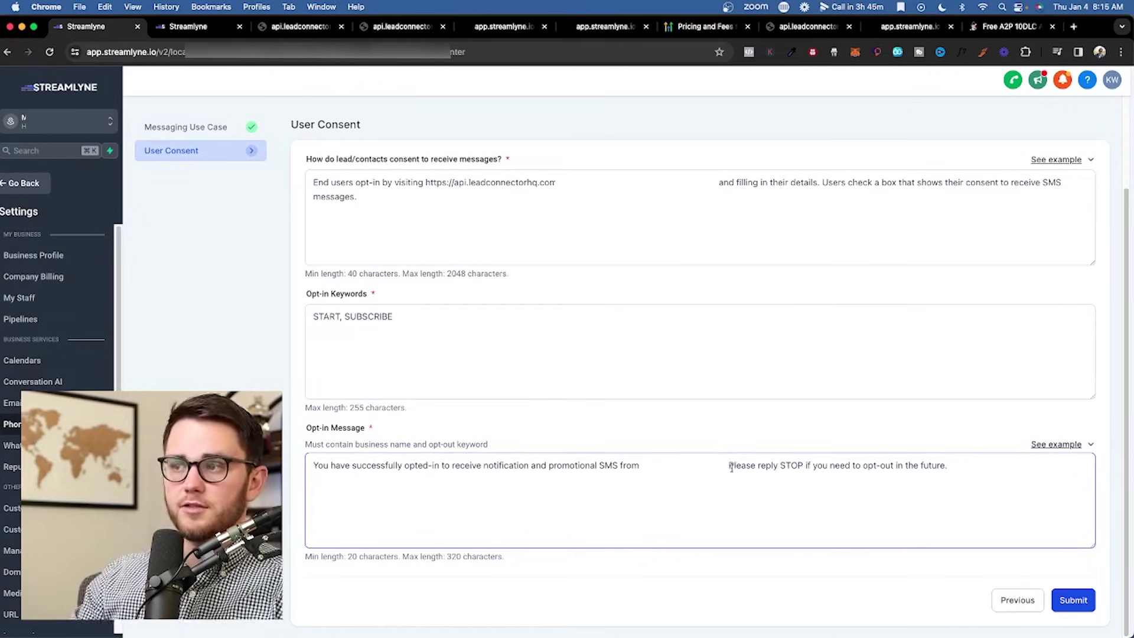
left_click(549, 449)
left_click_drag(416, 392, 267, 336)
left_click(1072, 600)
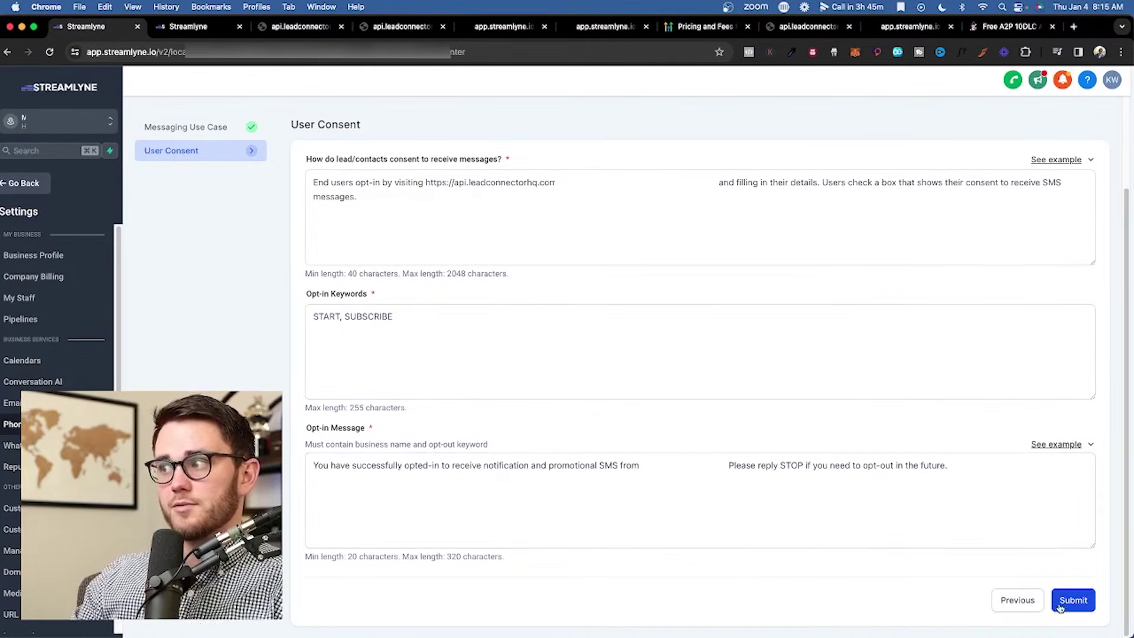
left_click(1053, 607)
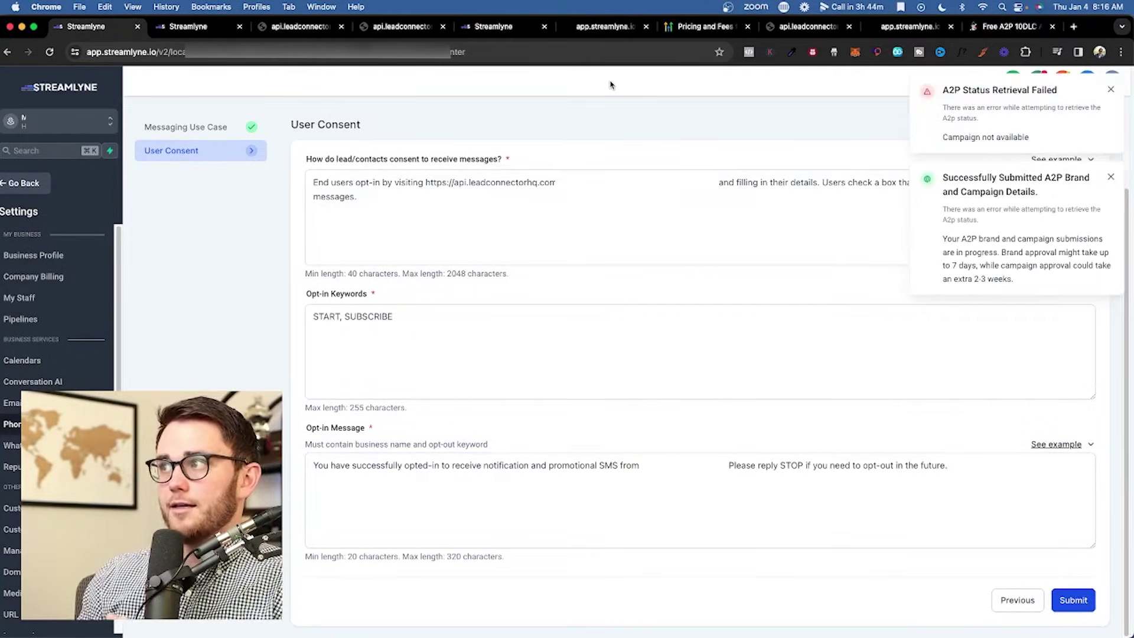
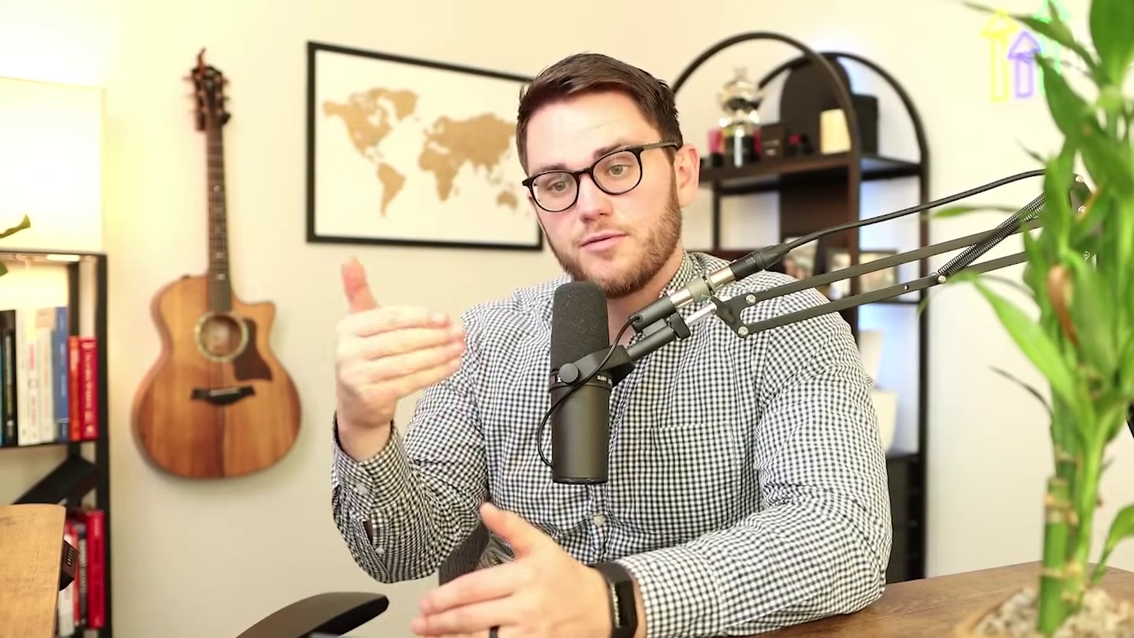
- Disable the automatic SMS opt-out message in the Business Profile's general settings, confirming with CONFIRM
scroll(550, 354, "up", 7)
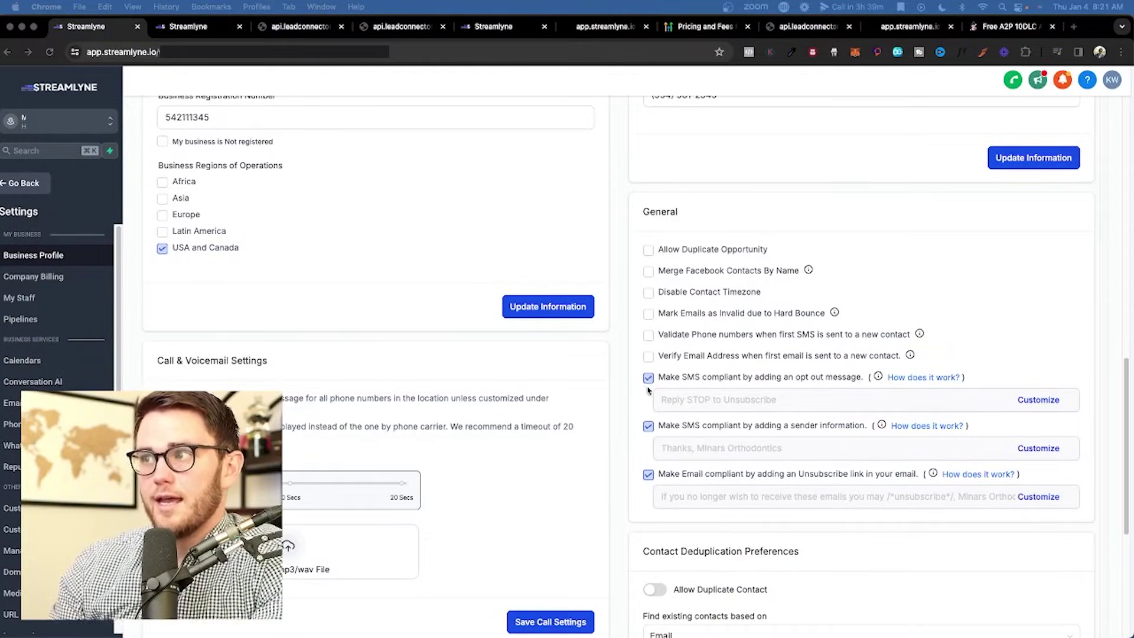
left_click(650, 385)
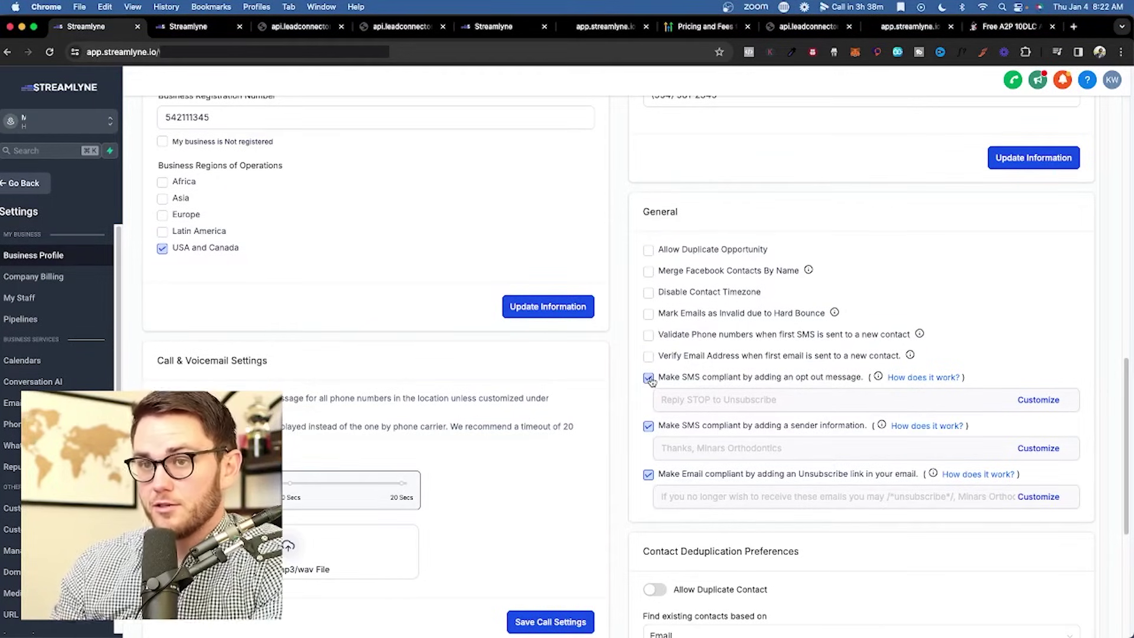
left_click(649, 379)
left_click(810, 471)
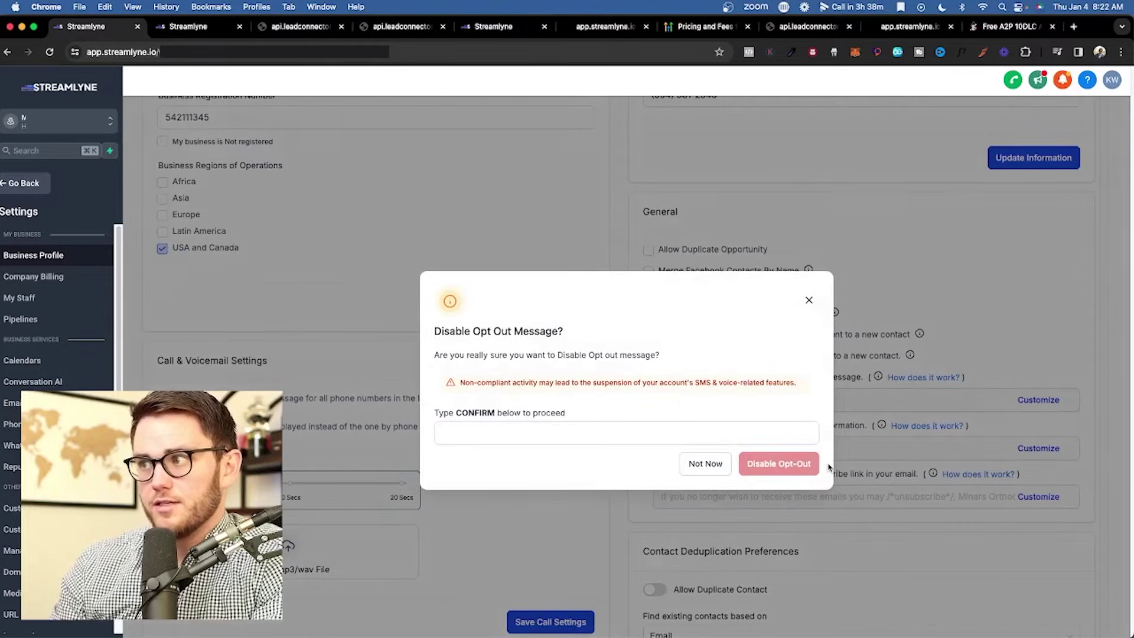
left_click(684, 440)
type("CONFIRM")
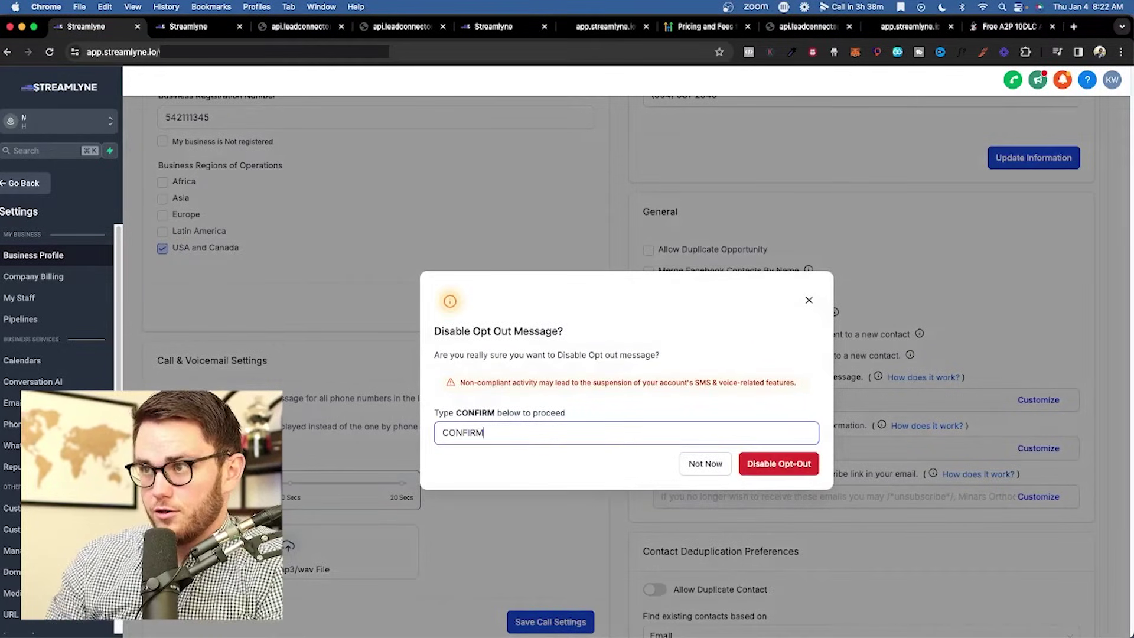
left_click(774, 464)
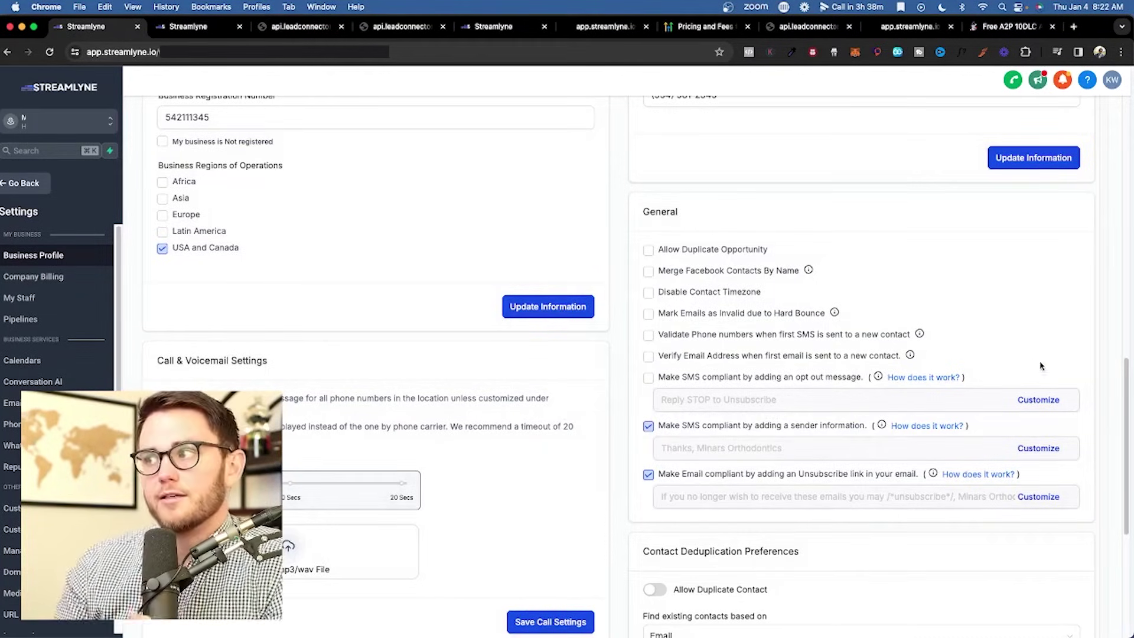
- Customize the SMS opt-out message to read "Reply OUT to Unsubscribe"
left_click(1057, 400)
double_click(480, 329)
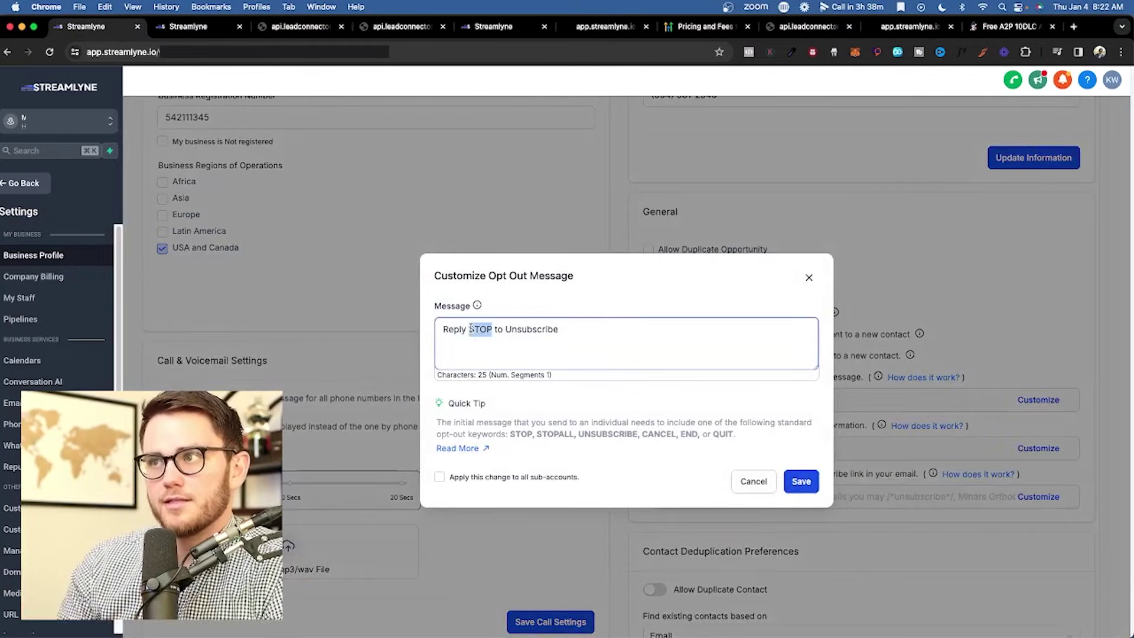
type("OUT")
left_click_drag(469, 329, 485, 328)
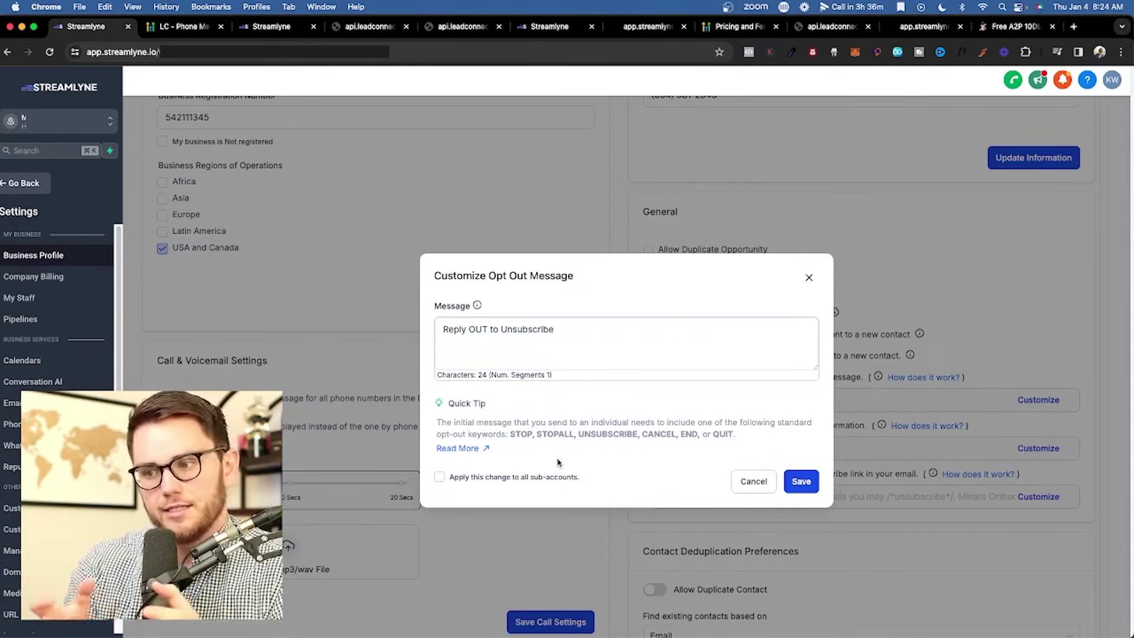
- Examine the UniStack website's feature sections, from the introduction and Campaigns through Data Stacking, Collaboration and Automation to Customizable
mouse_move(546, 622)
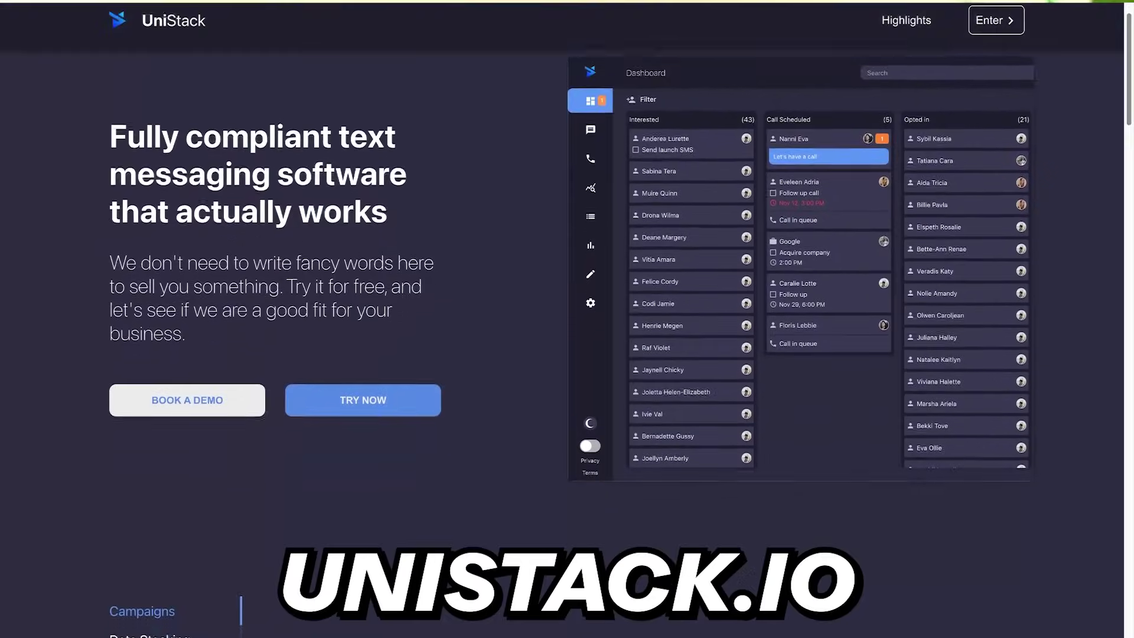
scroll(568, 319, "down", 6)
scroll(567, 319, "down", 10)
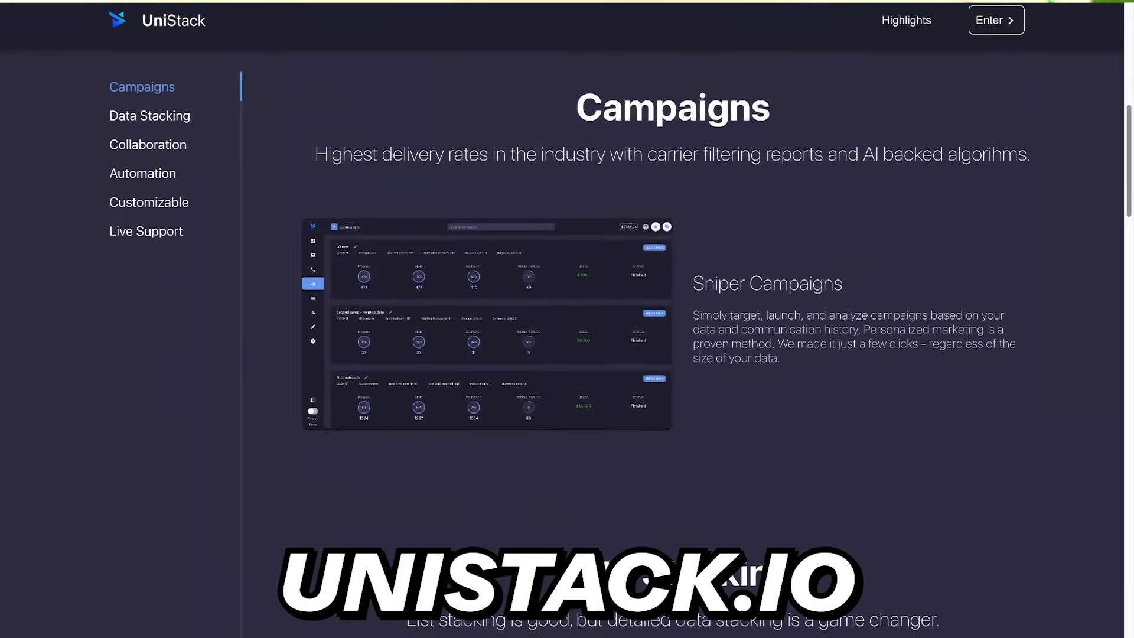
scroll(567, 319, "down", 10)
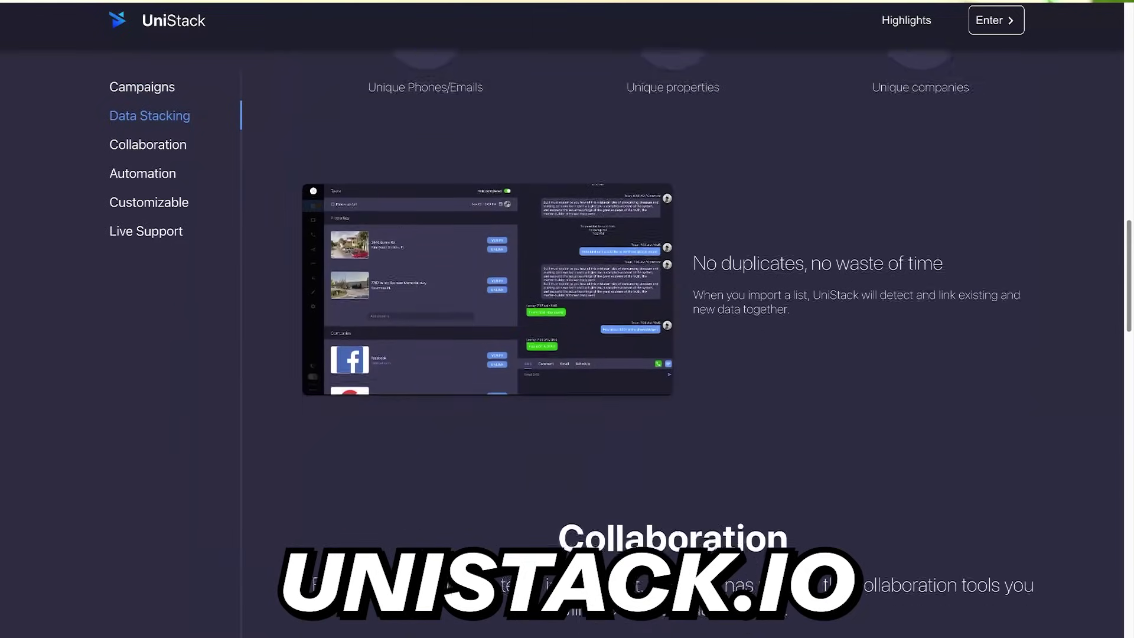
scroll(567, 320, "down", 10)
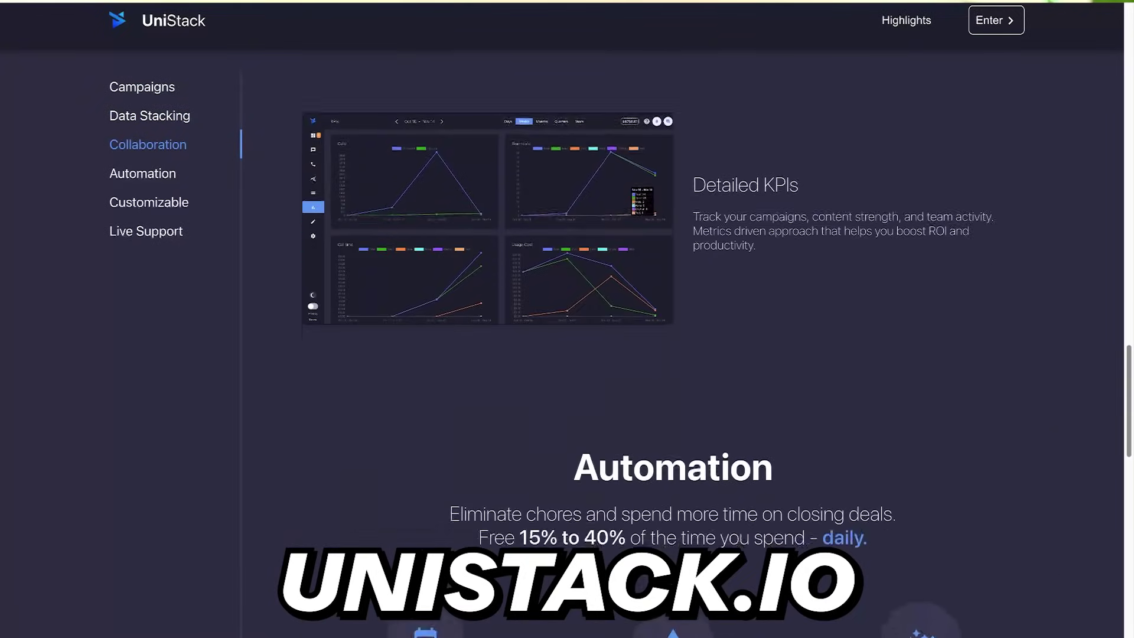
scroll(567, 319, "down", 8)
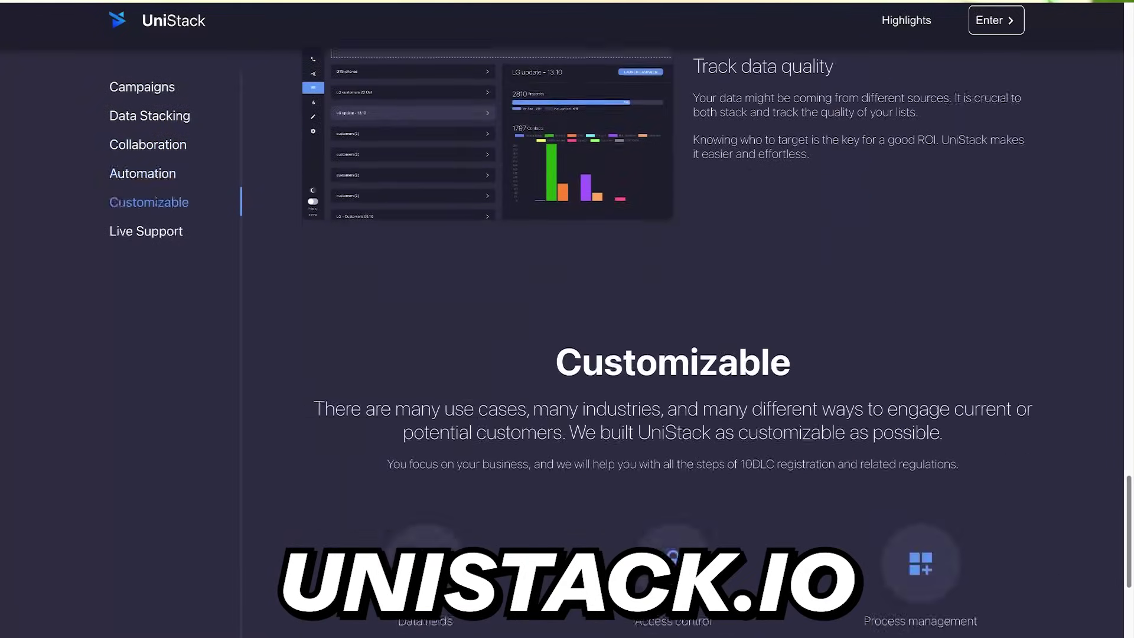